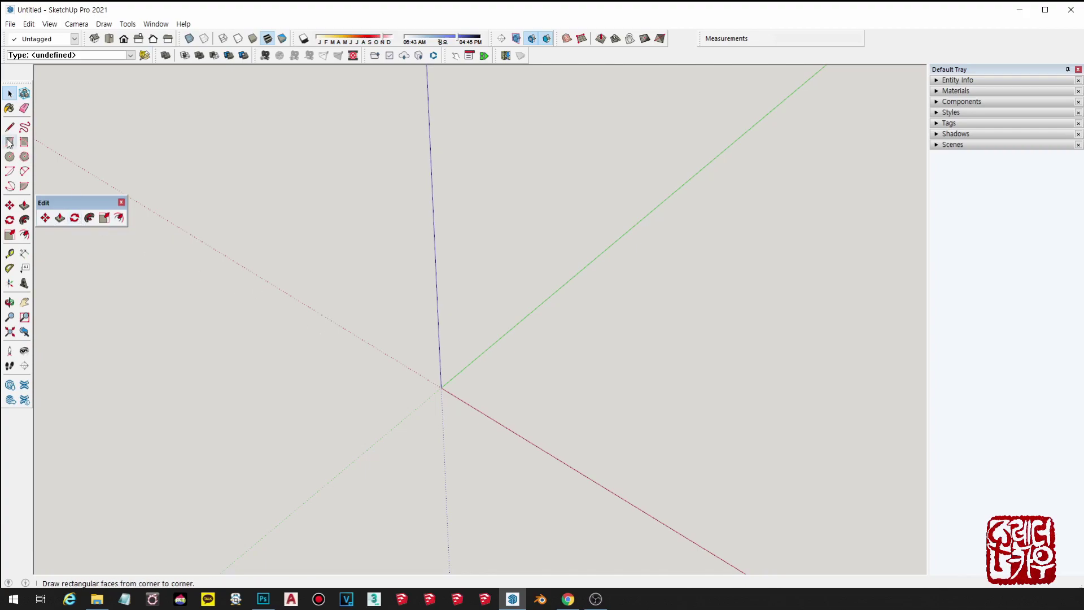
Draw a 2000 by 2000 mm rectangle on the ground plane starting at the origin
key(r)
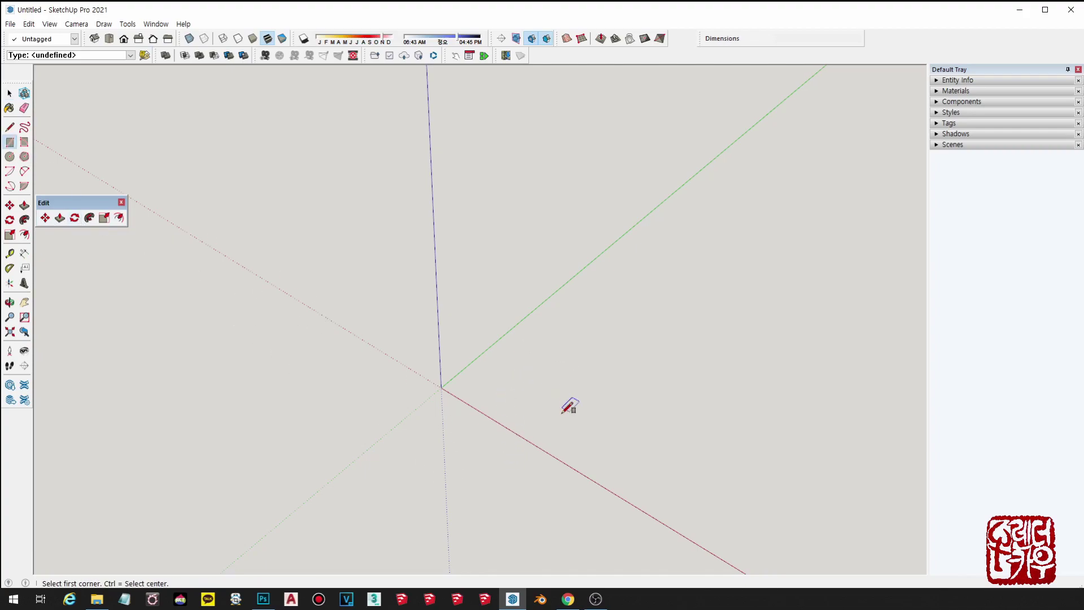
click(441, 387)
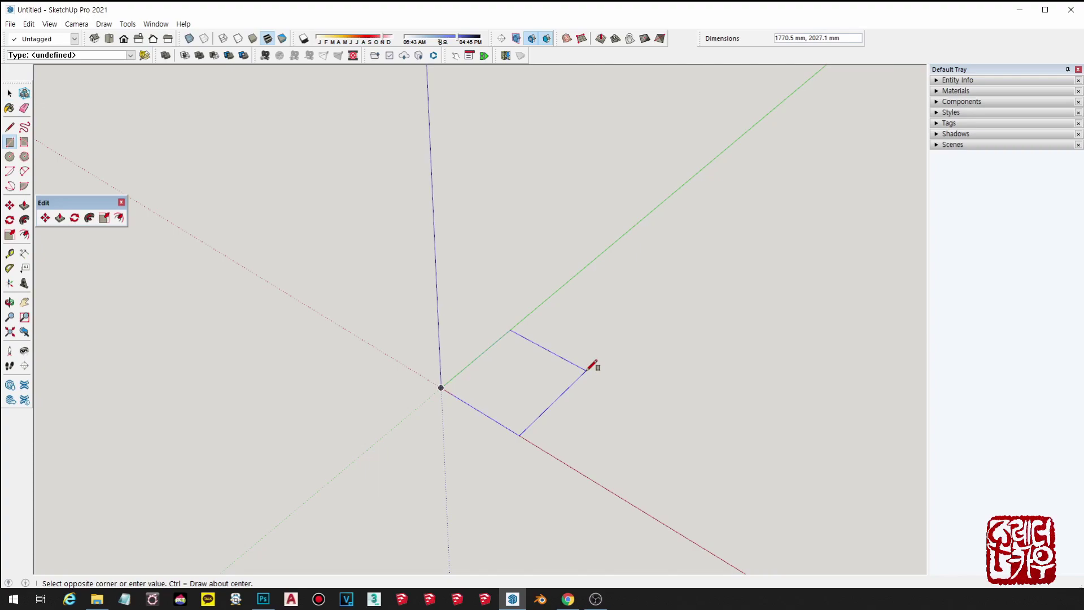
text(2000,2000)
key(Return)
key(space)
Select the square face together with its bounding edges
scroll(529, 377, down, 4)
shift+middle_drag(529, 378, 529, 162)
scroll(529, 162, up, 2)
shift+middle_drag(496, 288, 475, 463)
scroll(479, 351, up, 2)
double_click(479, 354)
middle_drag(375, 286, 632, 423)
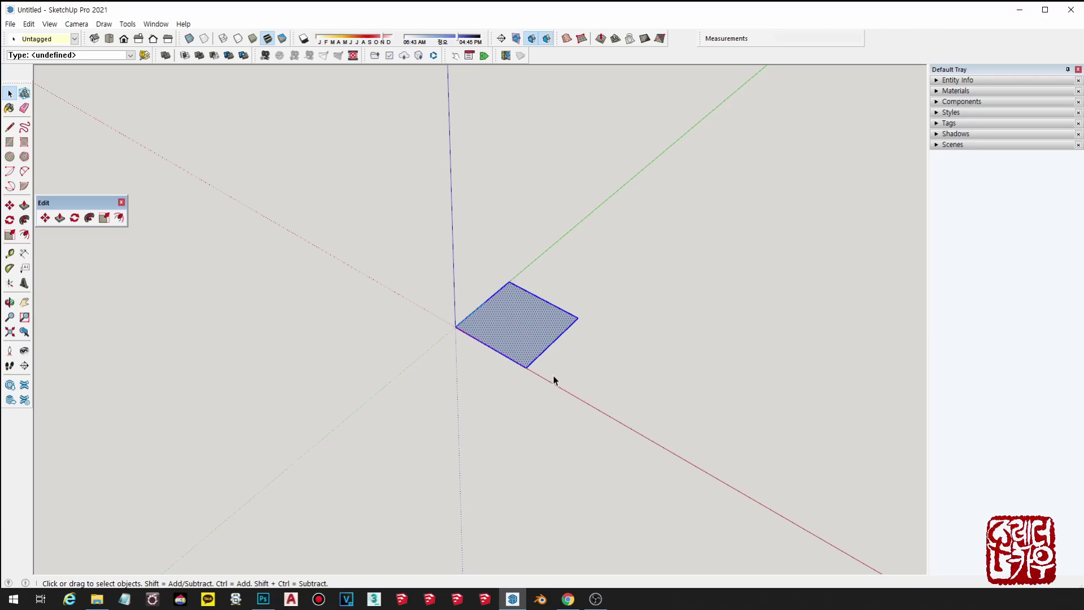
Compare the cursor of the Rotate tool with that of the Protractor tool
key(q)
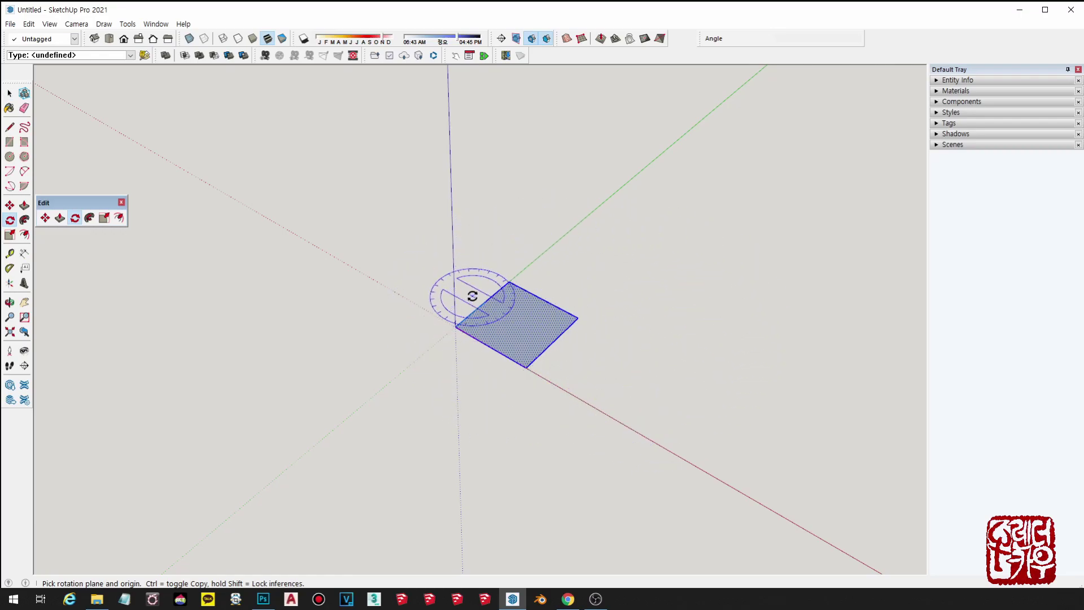
key(space)
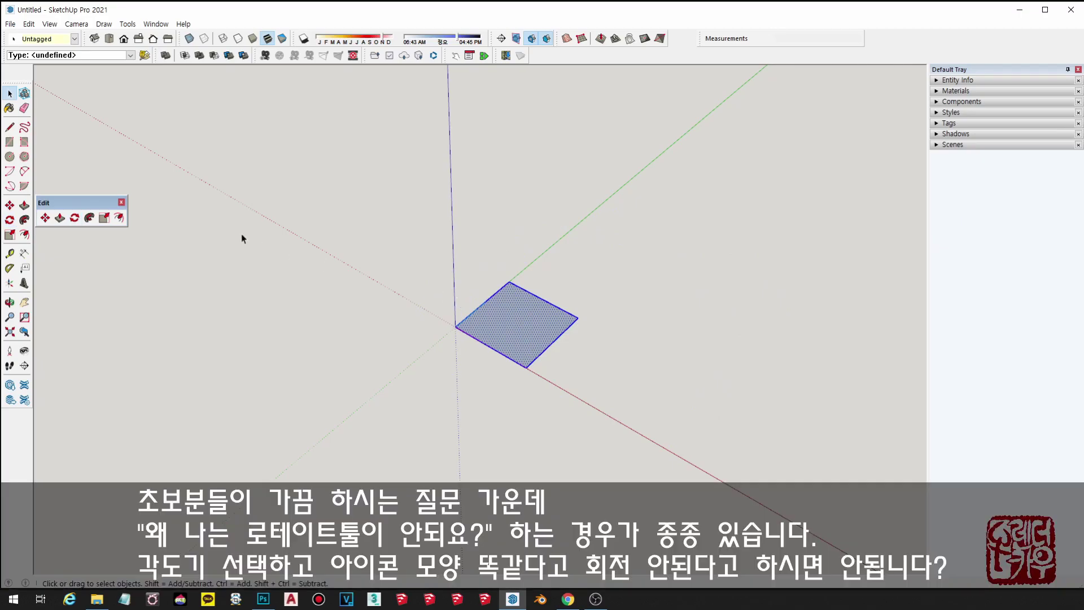
click(9, 220)
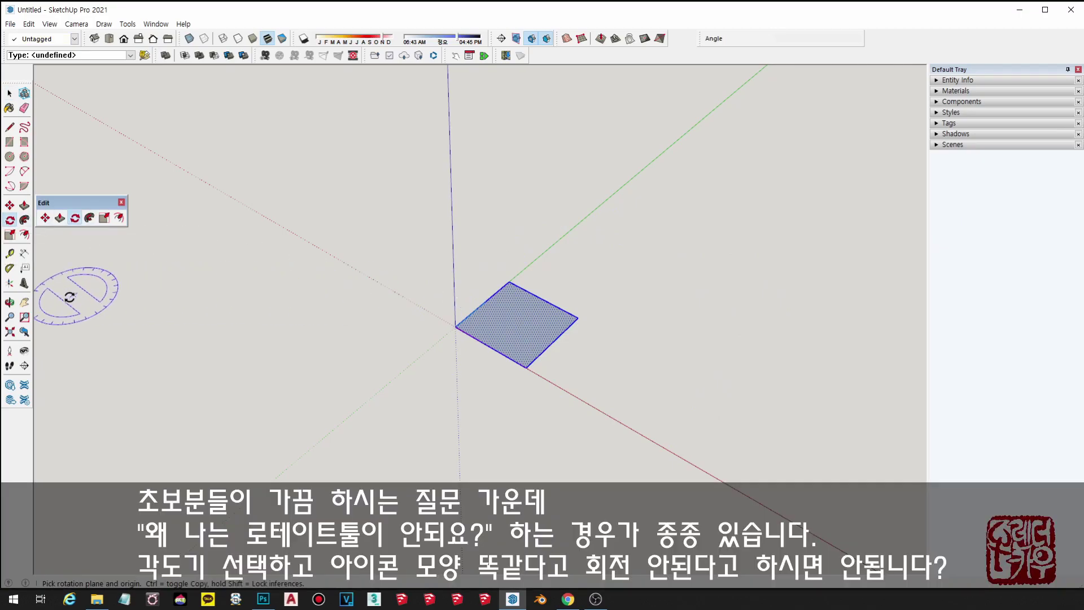
click(10, 269)
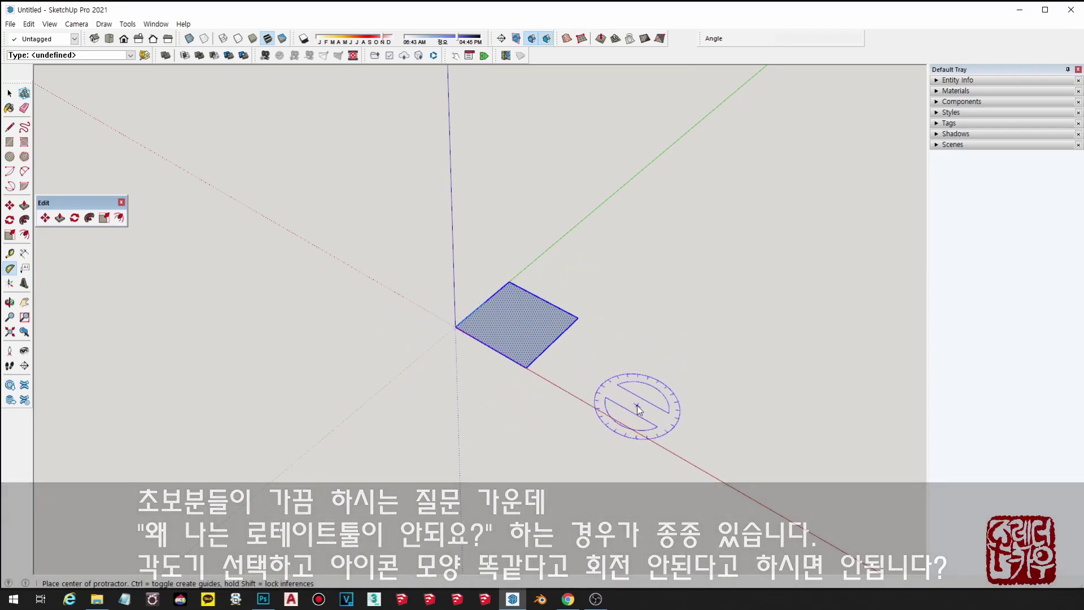
key(space)
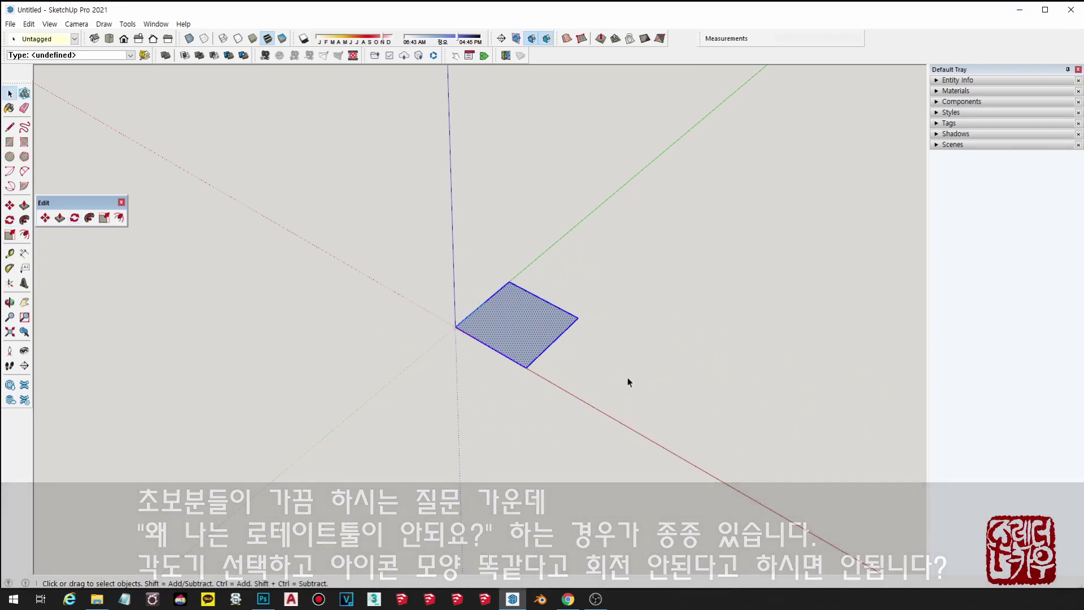
Rotate the selected square 45 degrees counterclockwise about its corner at the origin, using its edge on the red axis as reference
click(10, 220)
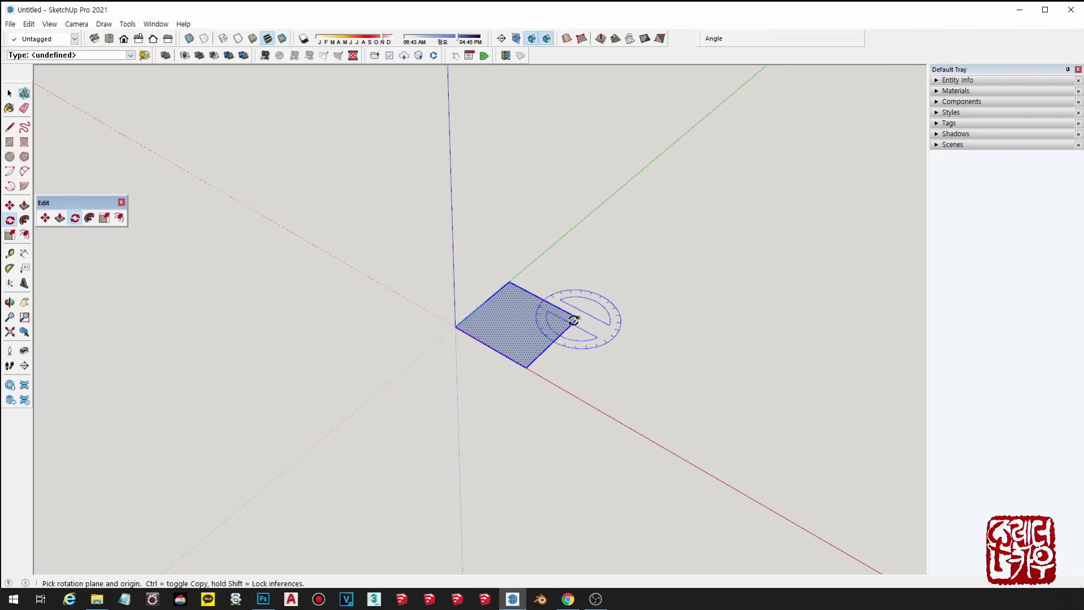
click(454, 325)
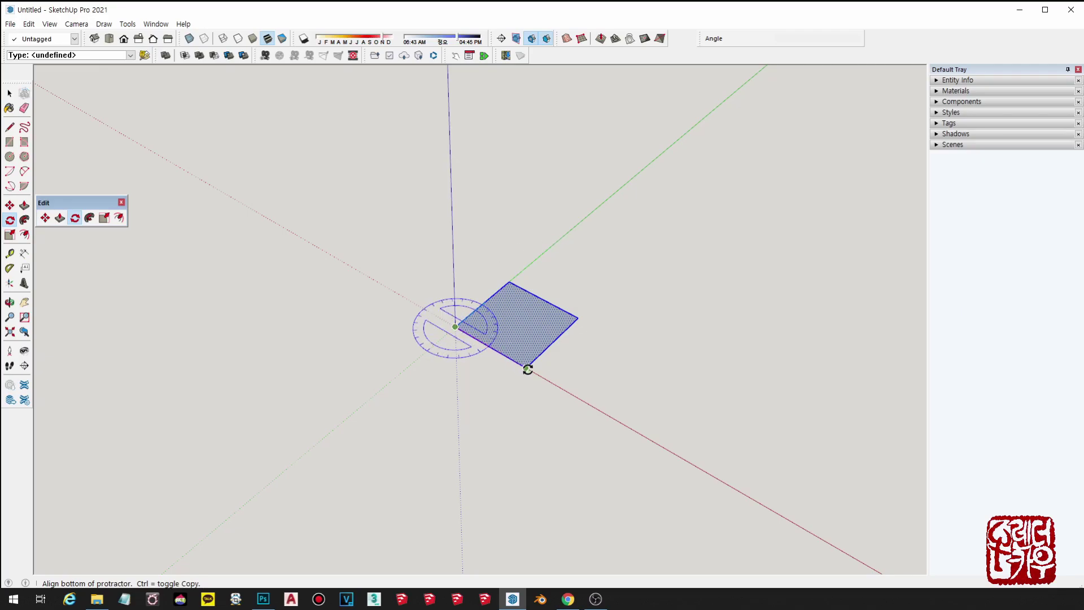
click(528, 369)
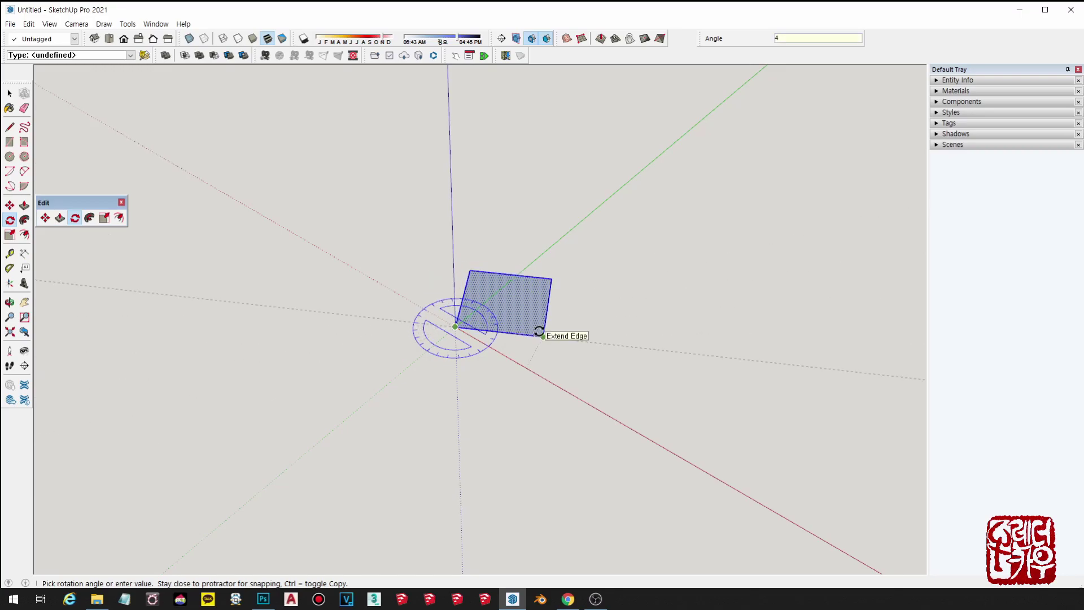
click(539, 331)
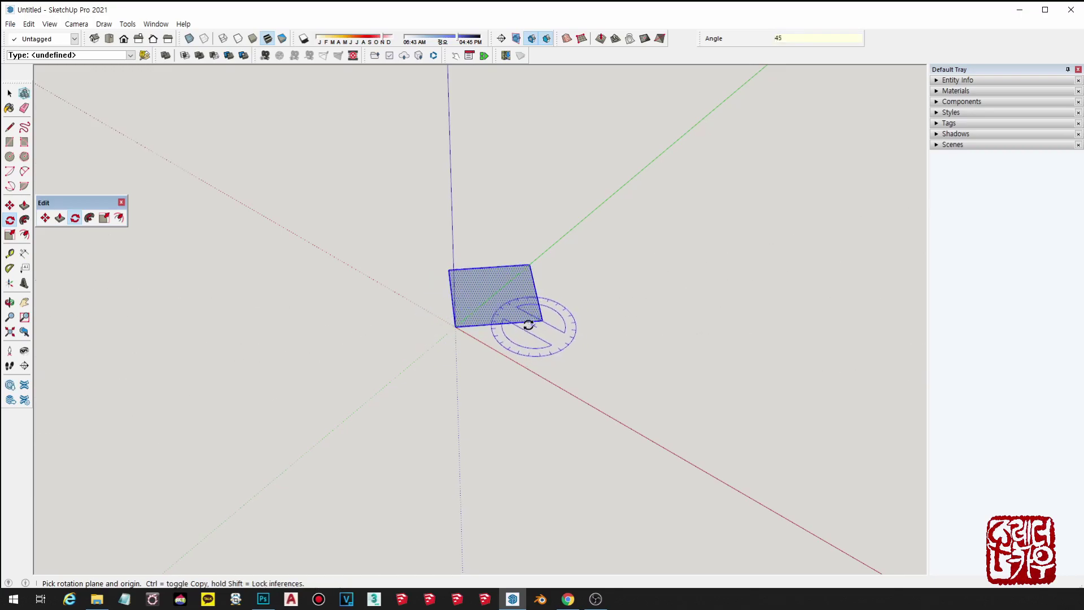
scroll(516, 310, up, 3)
scroll(610, 317, down, 2)
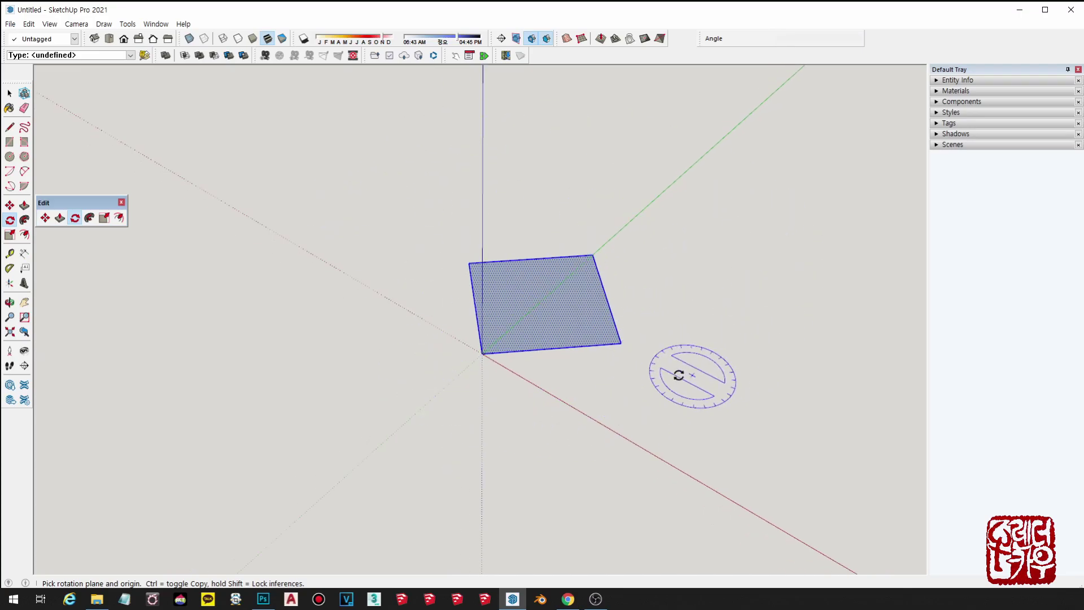
Move the square away from the origin along the green axis, placing its far corner 7000 mm from the origin
scroll(677, 308, down, 3)
middle_drag(658, 307, 445, 410)
key(m)
click(367, 375)
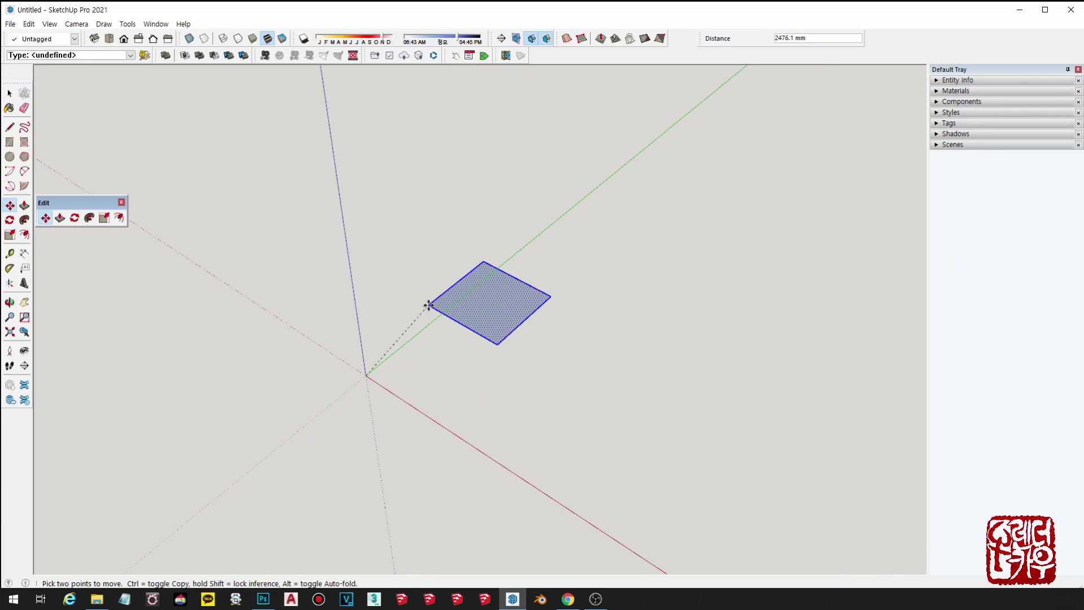
text(1000)
key(Return)
key(space)
Rotate the square 45 degrees counterclockwise around the origin, using its far corner on the green axis as reference
scroll(465, 327, down, 2)
shift+middle_drag(487, 341, 525, 349)
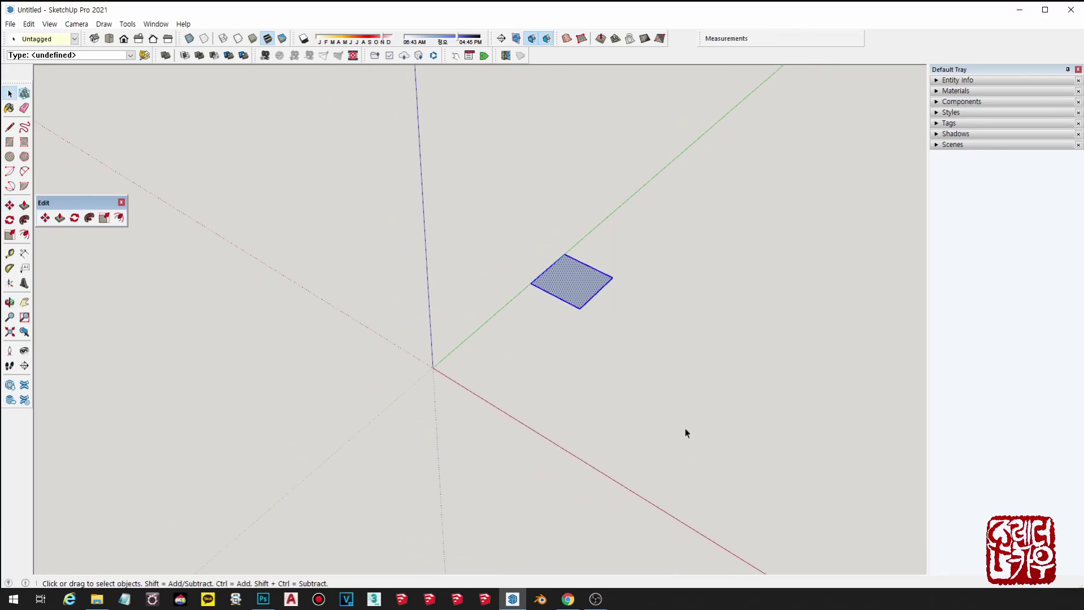
key(q)
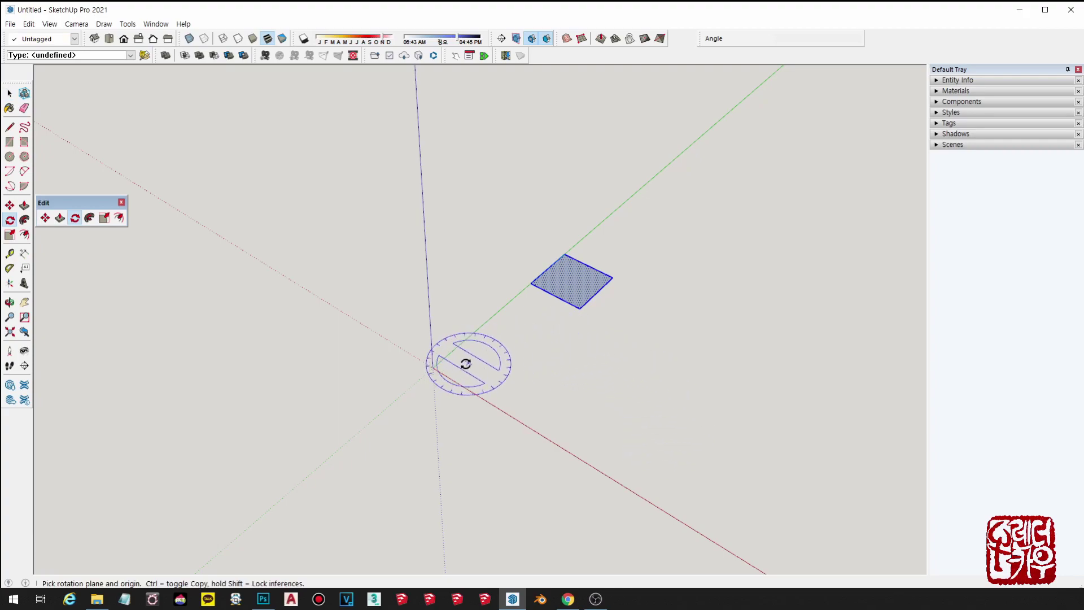
click(432, 367)
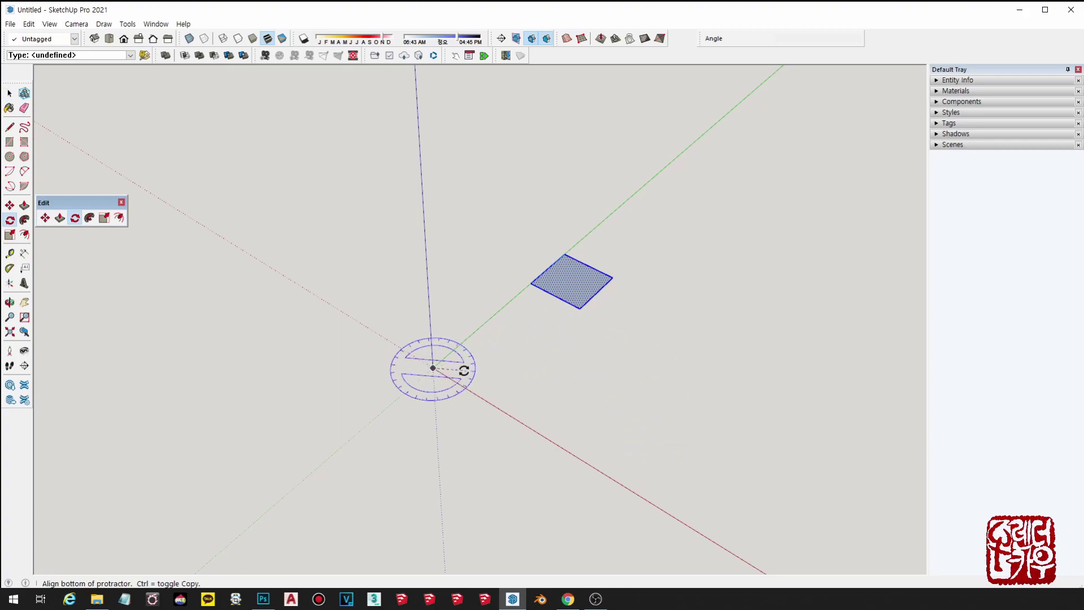
click(566, 254)
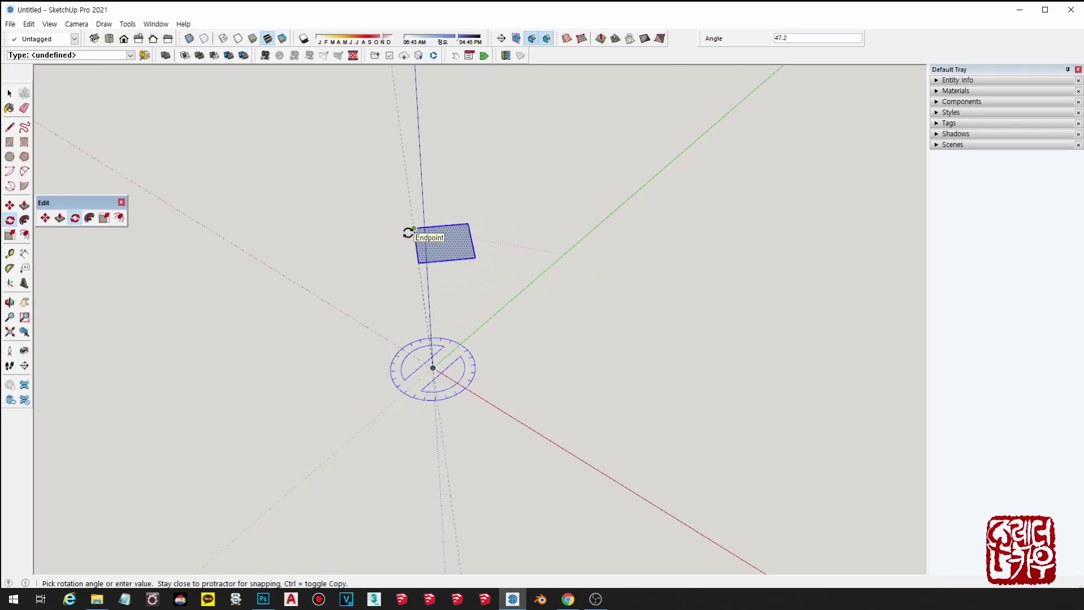
click(409, 232)
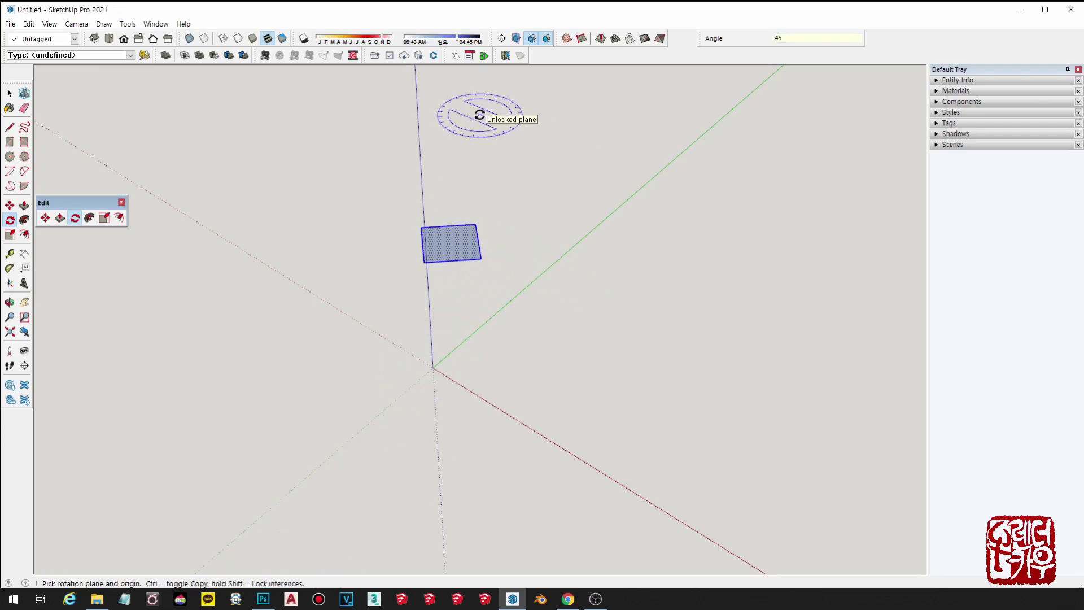
Check the distance from the origin to the rotated square's far corner with a temporary line
middle_drag(476, 244, 621, 293)
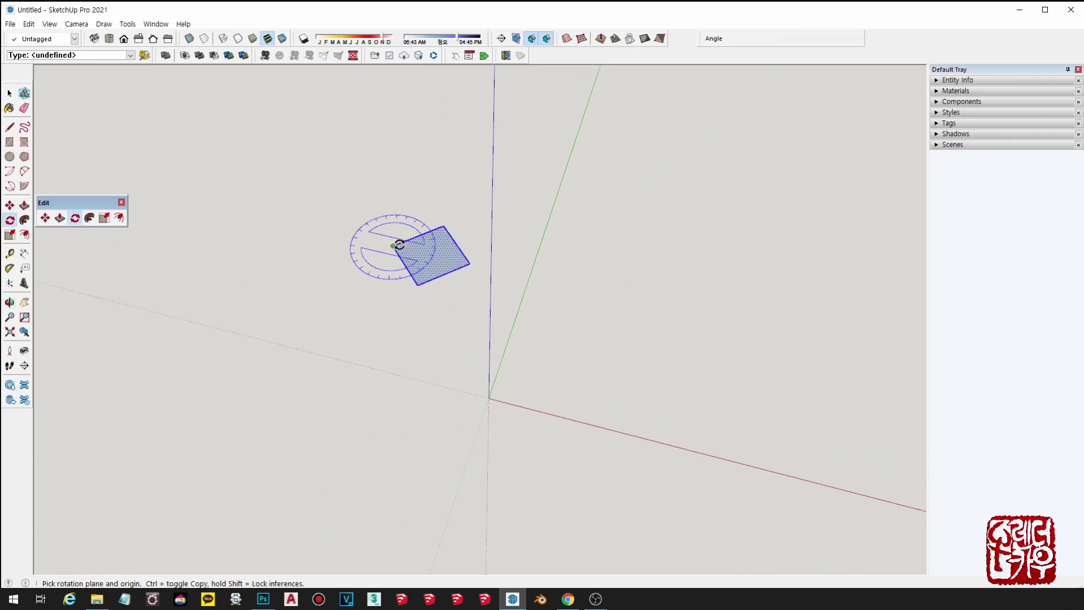
key(l)
click(489, 395)
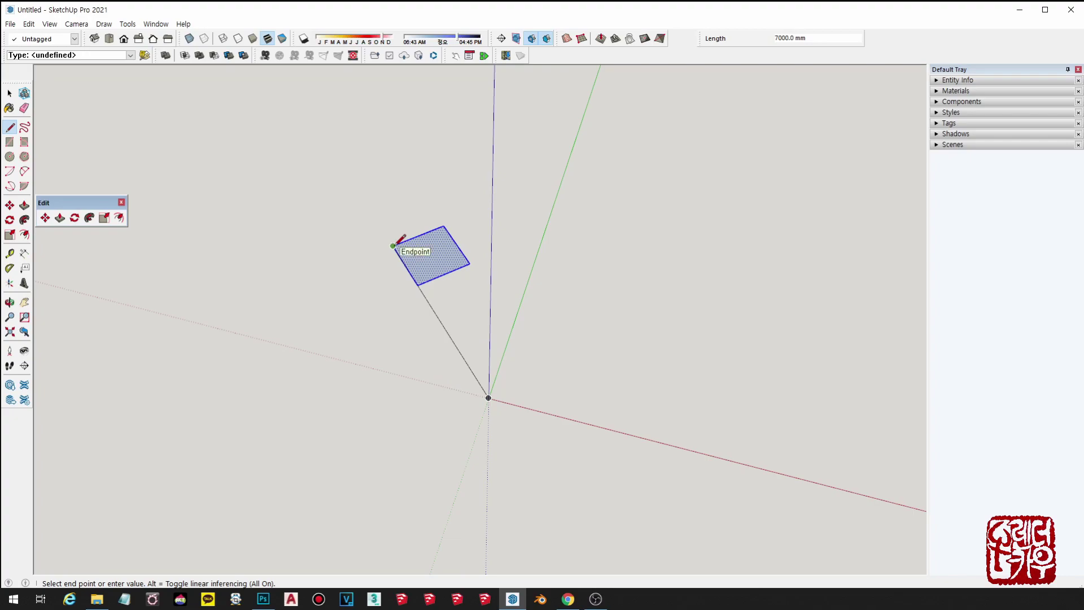
key(Escape)
key(space)
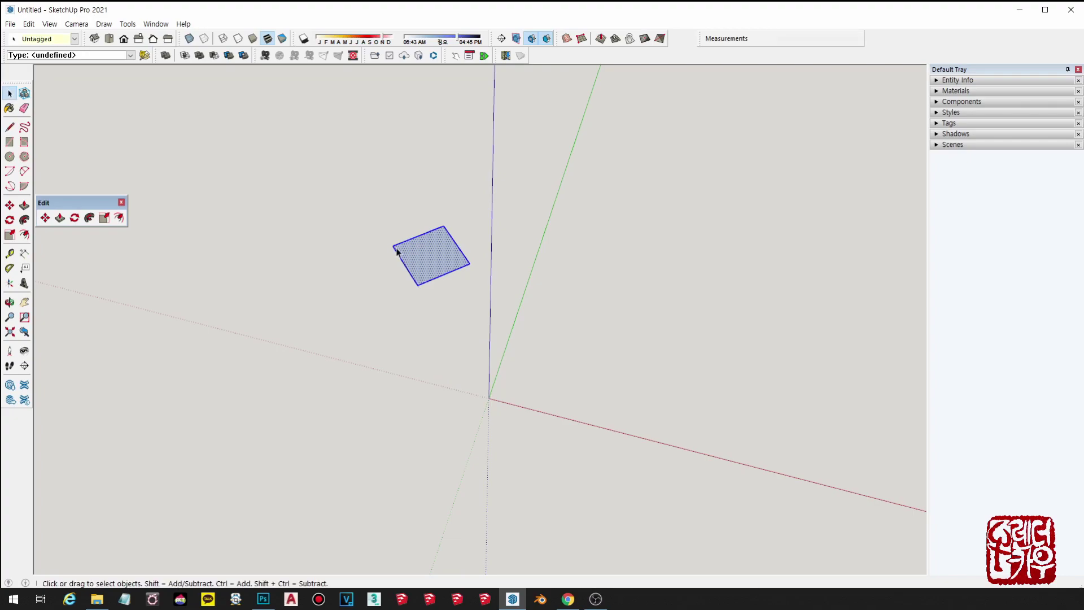
Undo the square's 45-degree rotation around the origin
key(ctrl+z)
scroll(472, 293, down, 2)
middle_drag(523, 316, 437, 285)
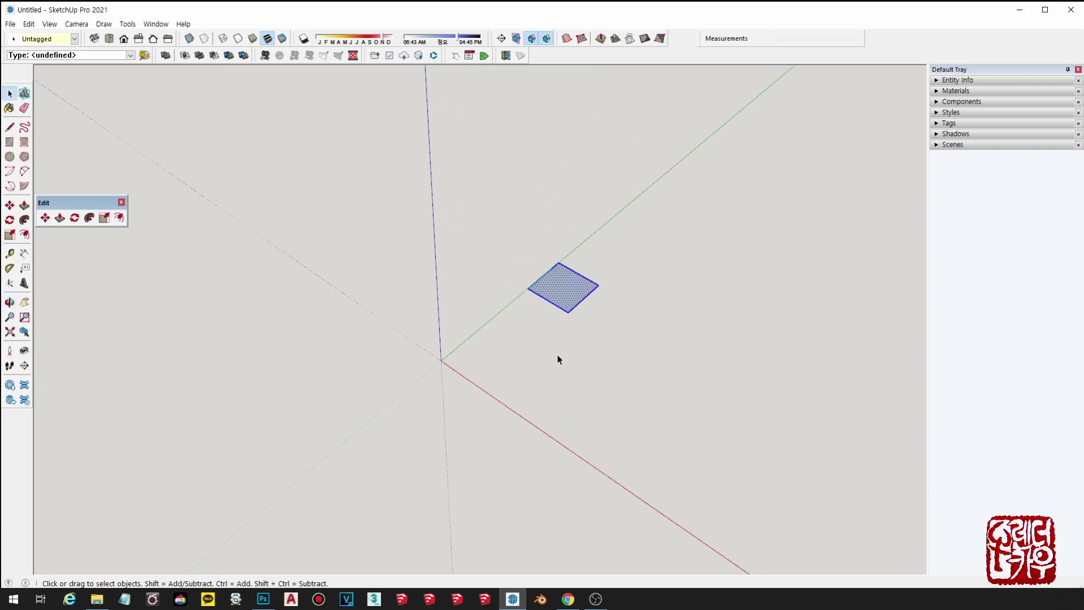
shift+middle_drag(555, 355, 496, 340)
Rotate a copy of the square 30 degrees clockwise around the origin and multiply it with *11 into a full ring
key(m)
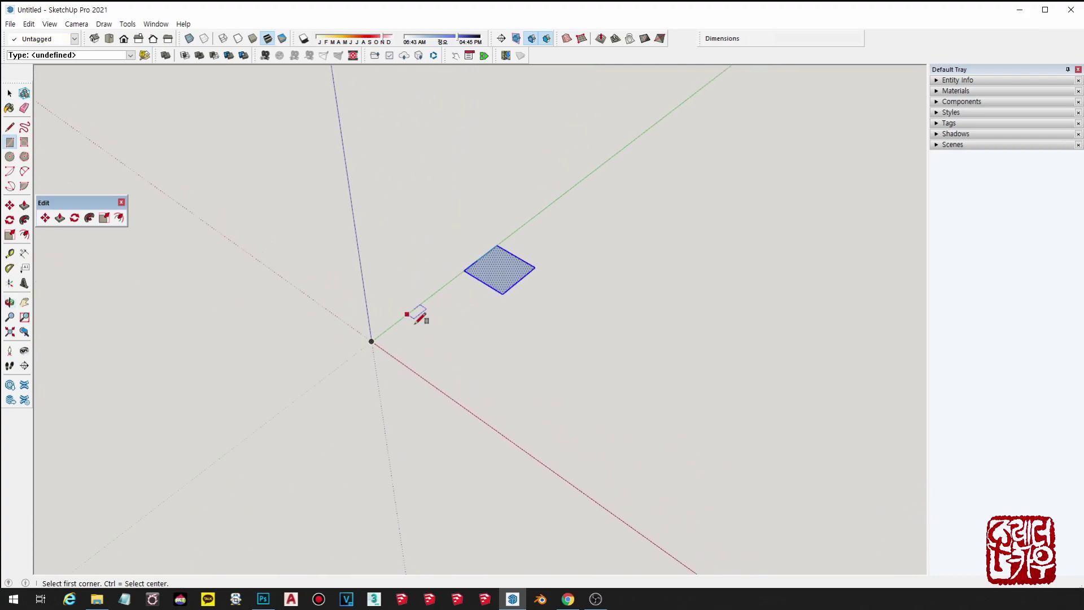
key(space)
key(q)
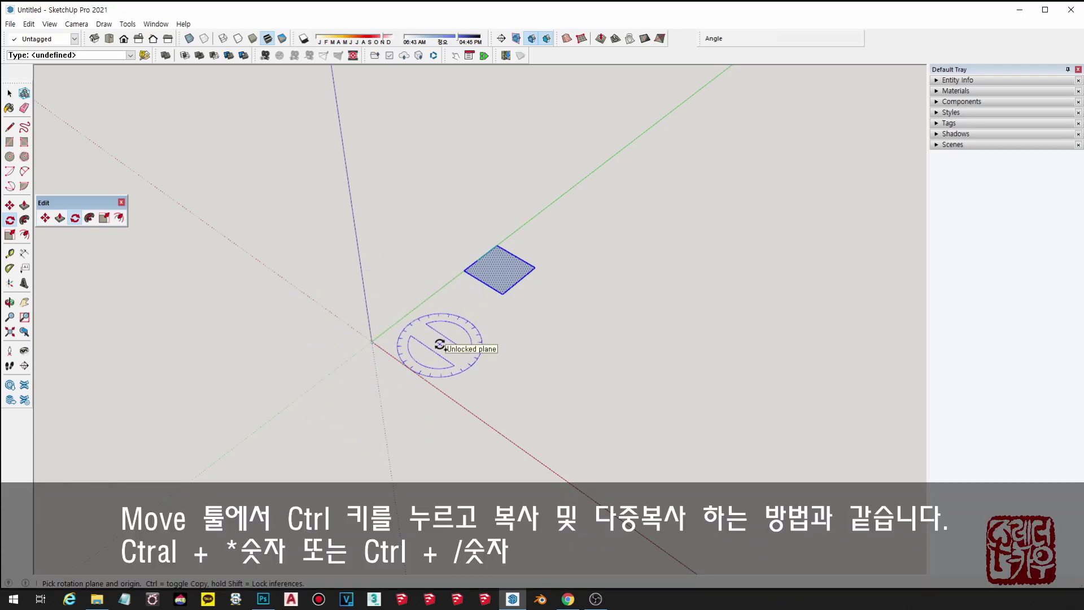
click(372, 341)
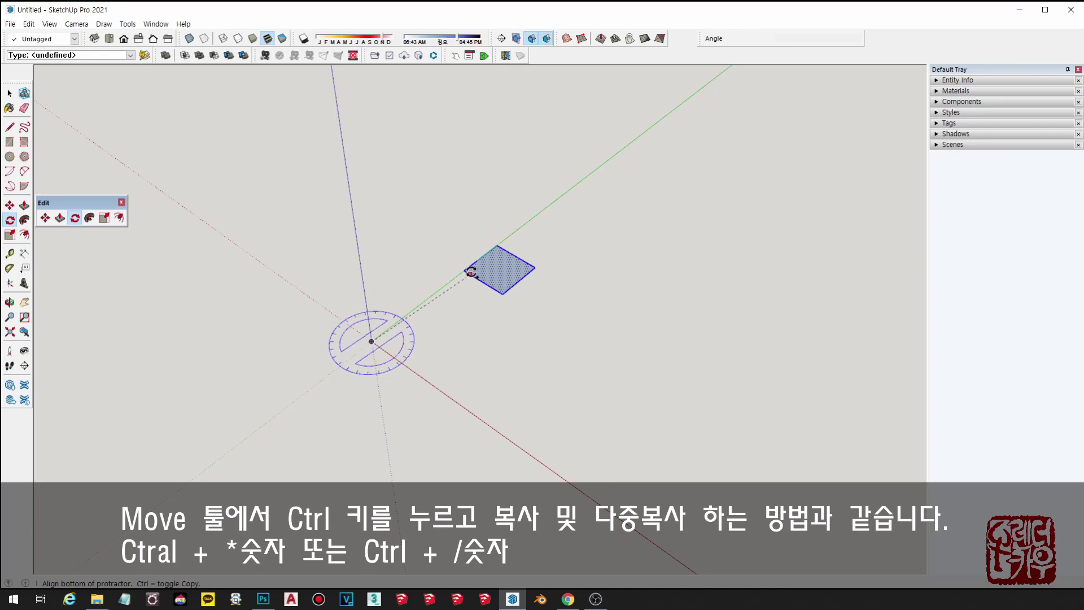
click(534, 267)
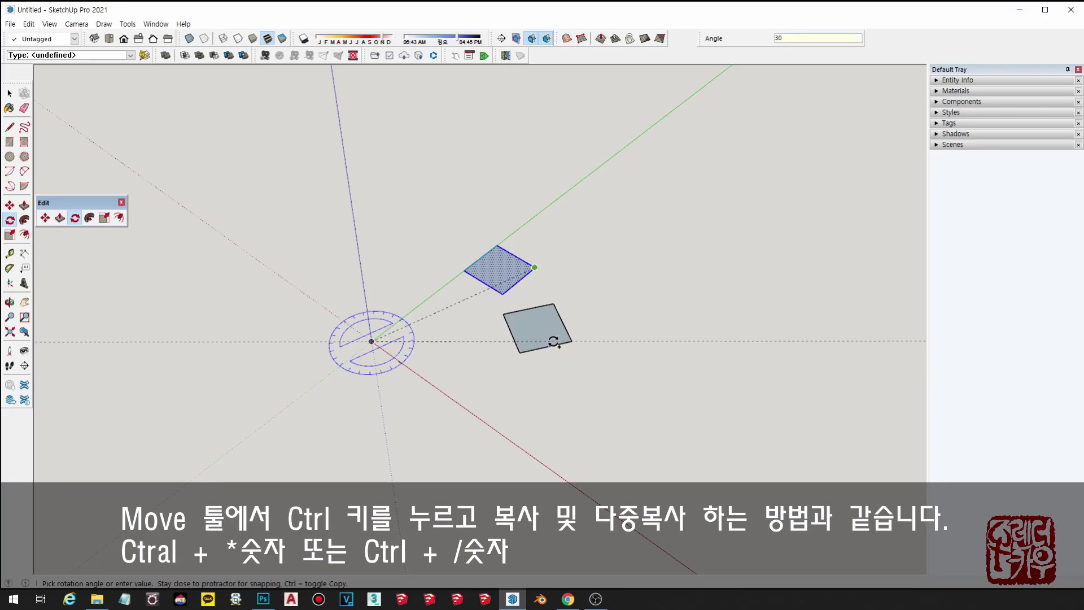
key(Return)
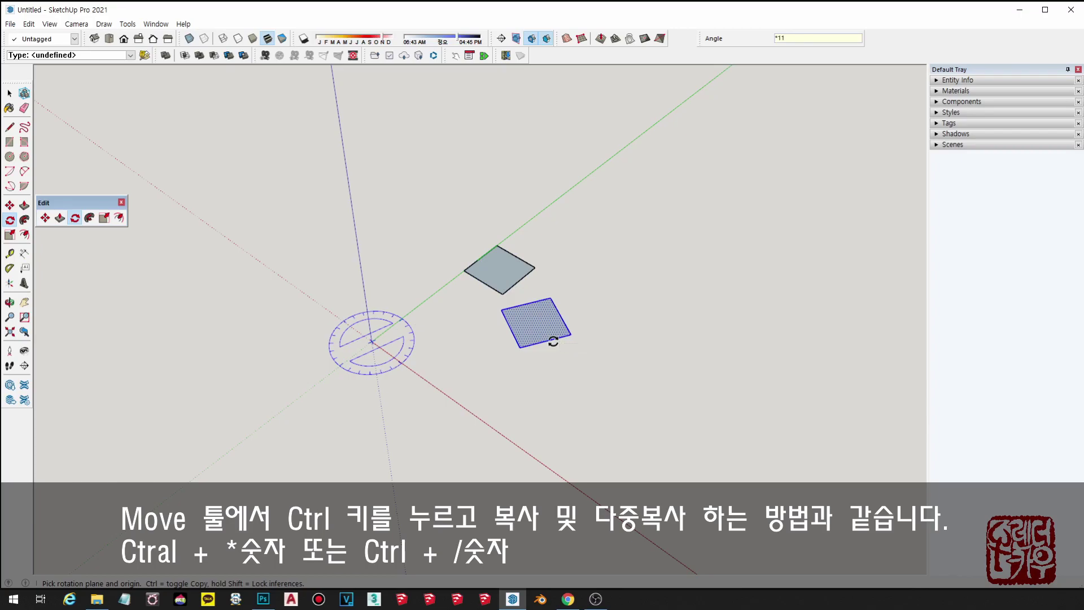
key(Return)
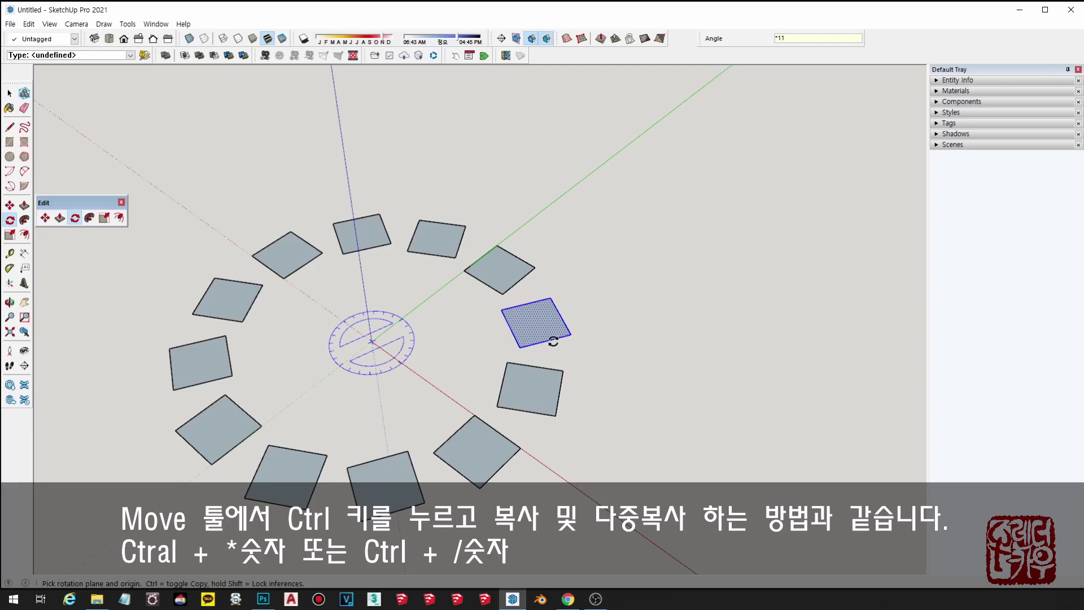
middle_drag(553, 341, 496, 367)
key(q)
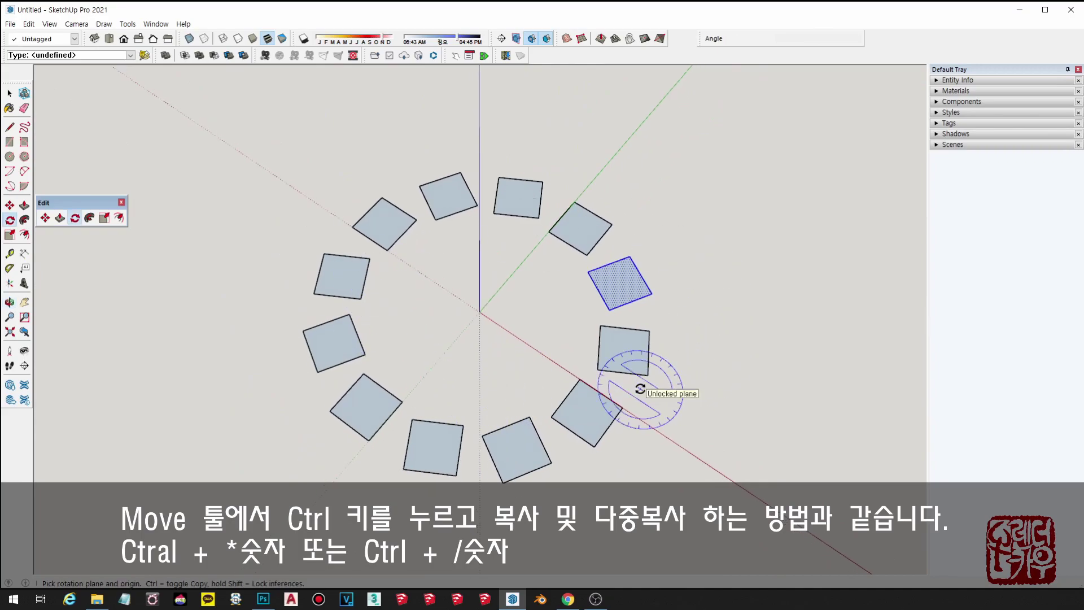
Undo the circular array so that only the original square is left
key(ctrl+z)
middle_drag(638, 387, 556, 292)
key(space)
Rotate a copy of the square a full turn around the origin and divide it with /11 into a ring
drag(484, 173, 750, 348)
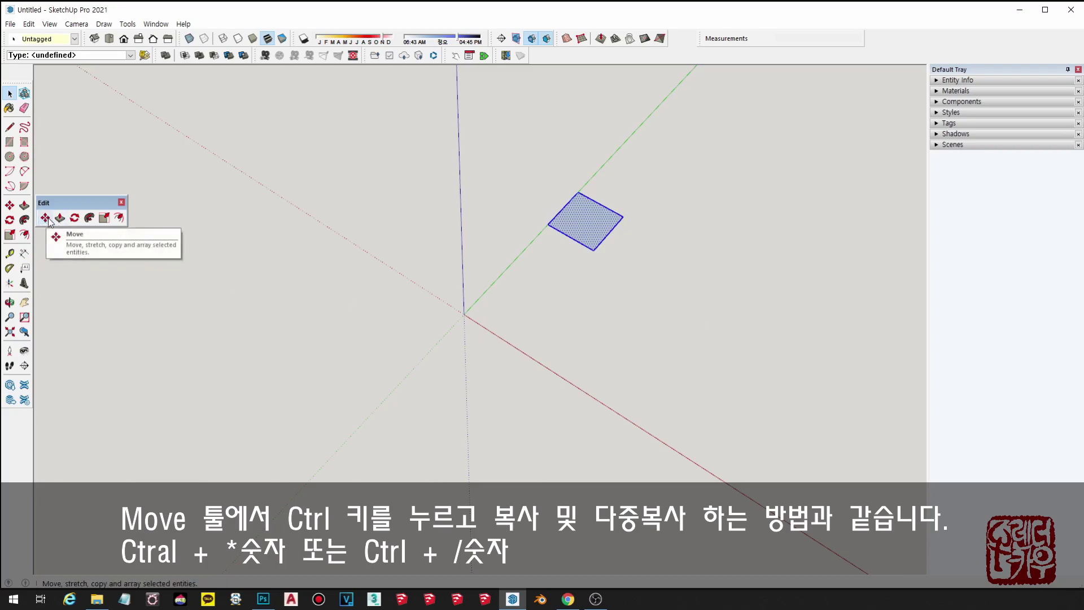
key(r)
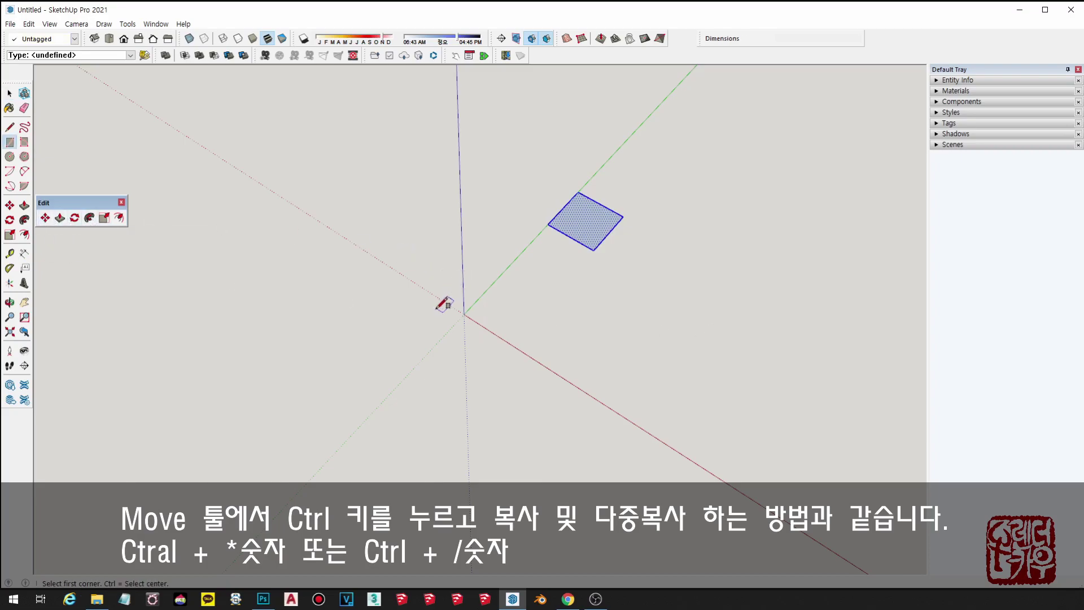
key(q)
click(464, 314)
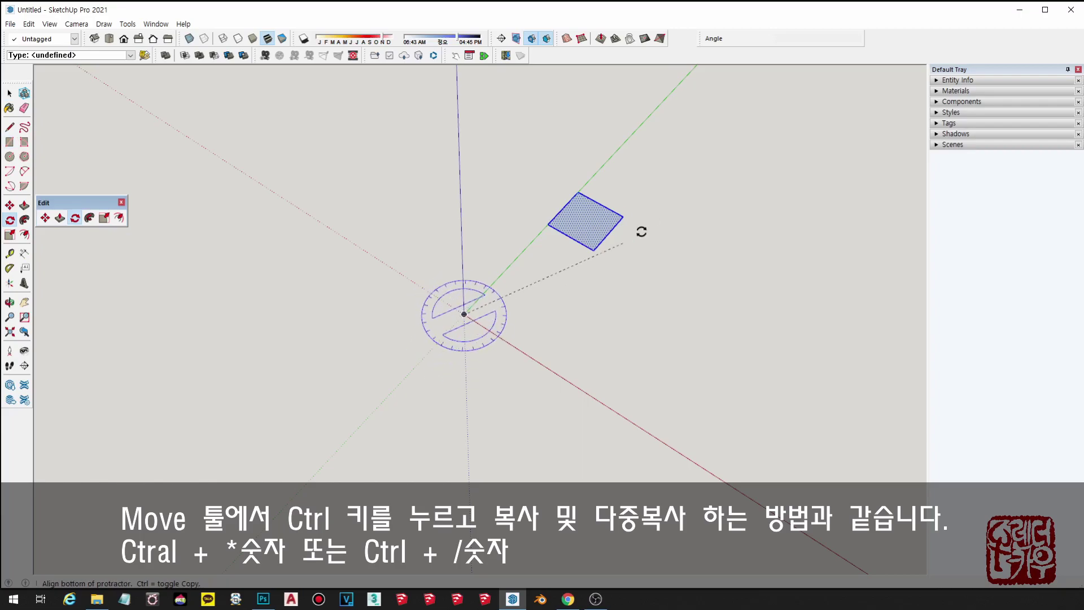
click(575, 190)
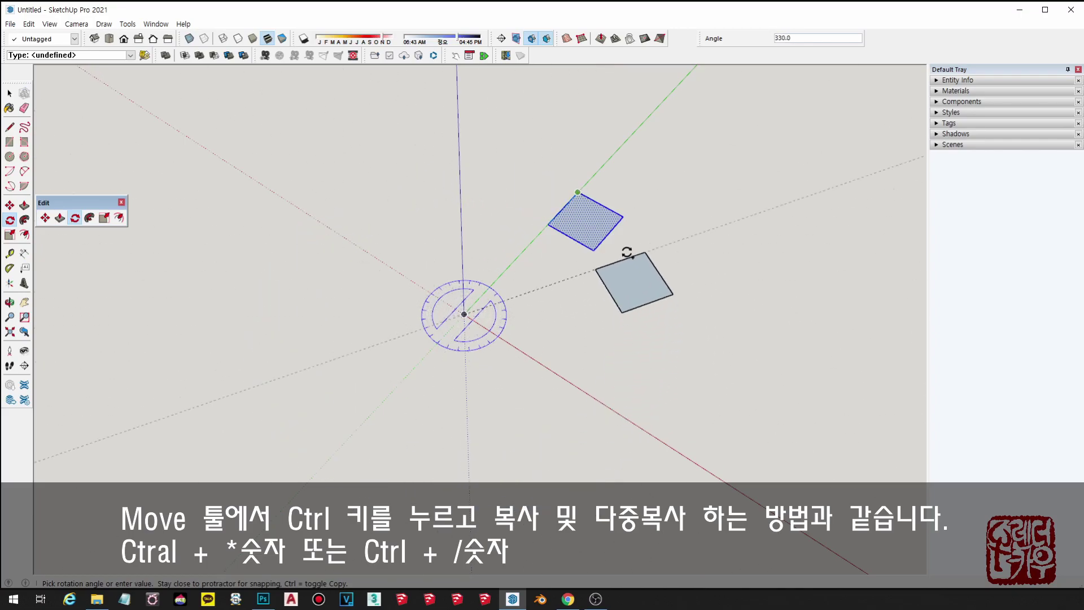
click(579, 189)
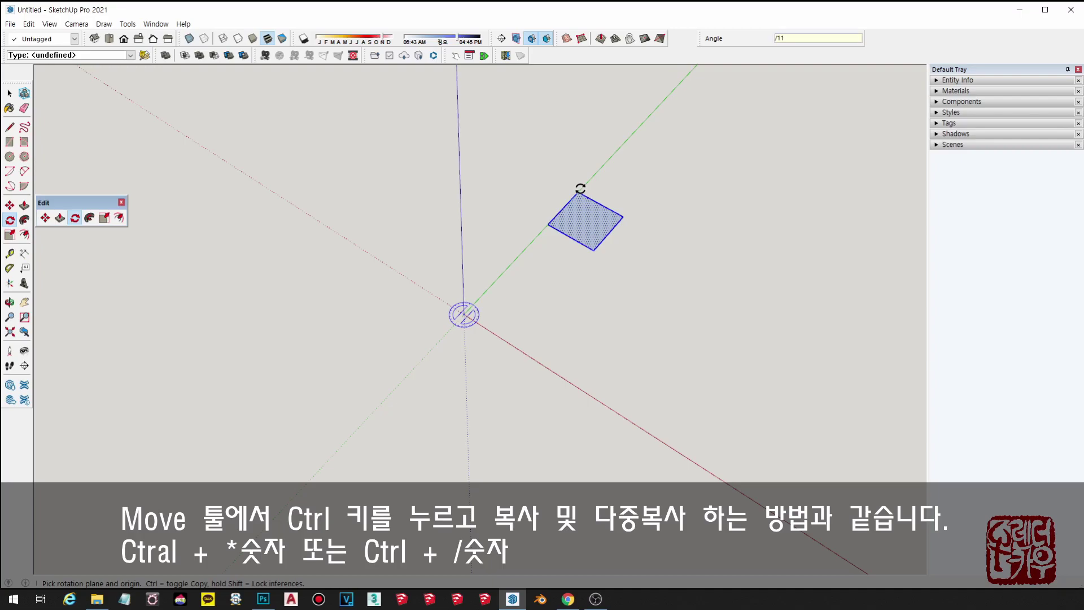
key(Return)
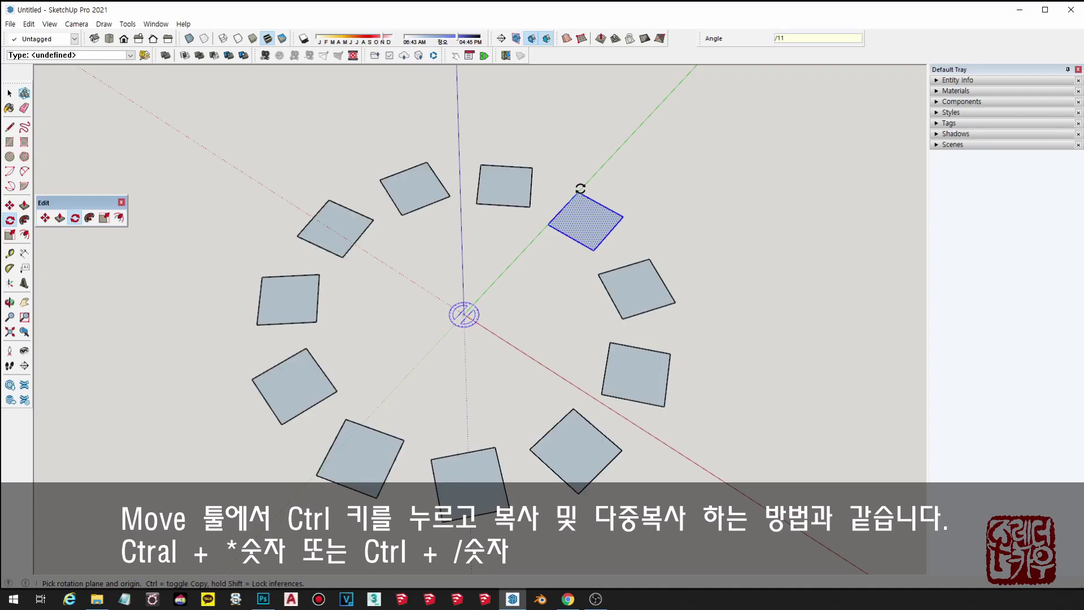
mouse_move(544, 314)
middle_down()
mouse_move(581, 449)
mouse_move(612, 414)
mouse_move(534, 298)
middle_up()
scroll(581, 450, down, 1)
key(space)
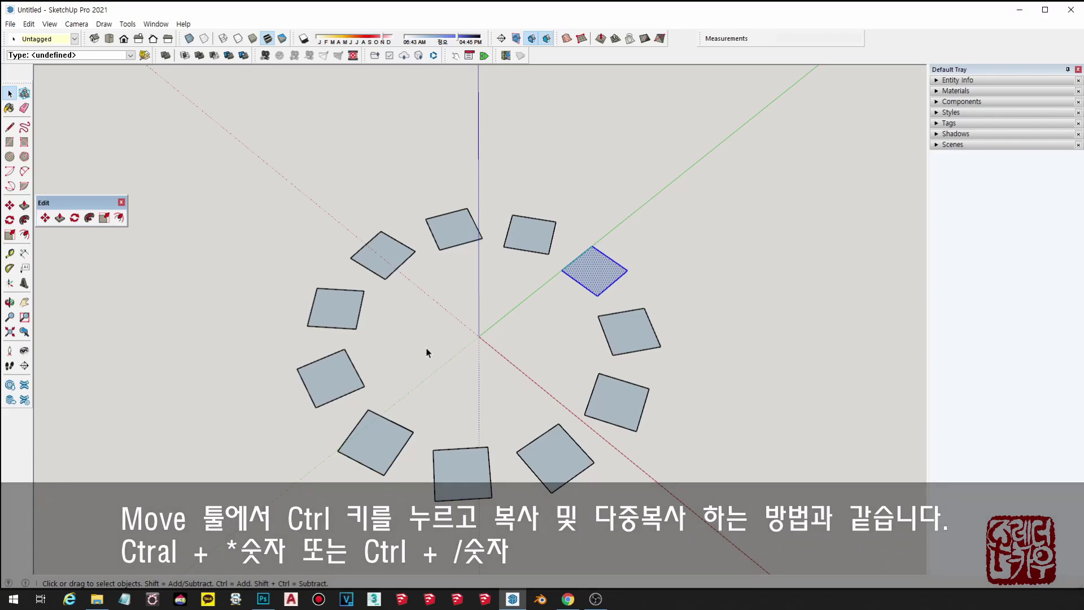
middle_drag(456, 329, 537, 406)
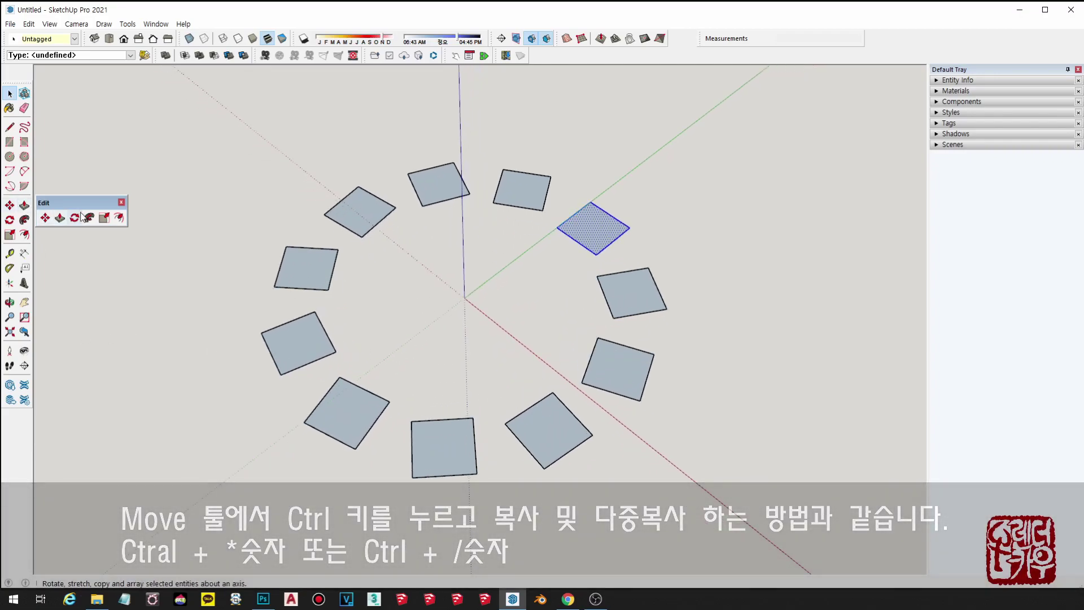
middle_drag(514, 362, 571, 384)
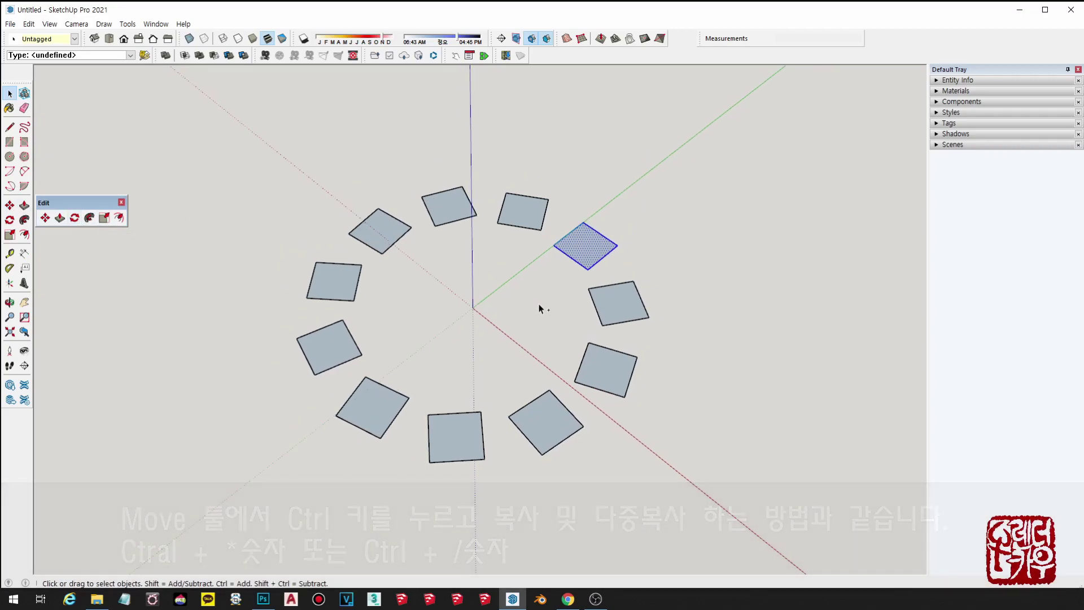
Undo the ring of divided copies around the origin
key(ctrl+z)
scroll(578, 297, up, 2)
scroll(496, 266, up, 2)
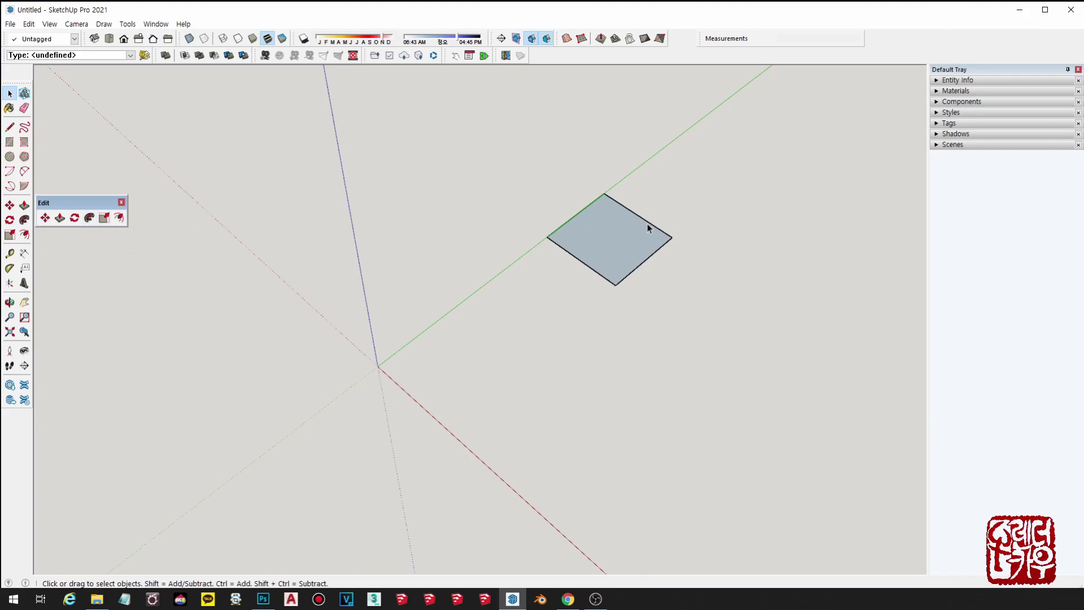
scroll(647, 224, up, 1)
scroll(645, 226, up, 3)
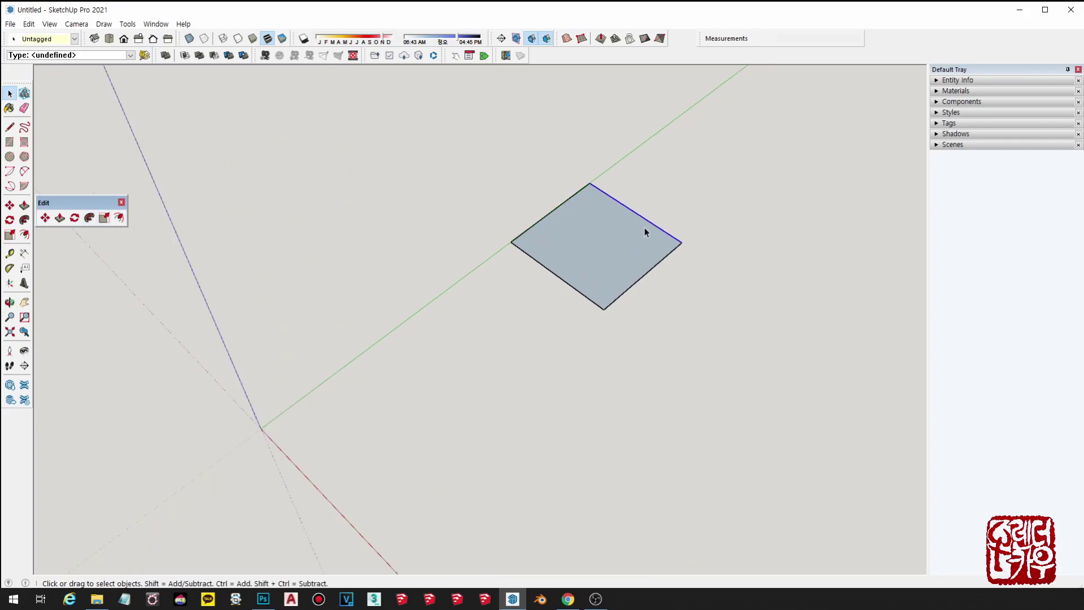
scroll(642, 231, down, 3)
Rotate only the square's far edge by about 58 degrees around its corner away from the green axis
click(587, 260)
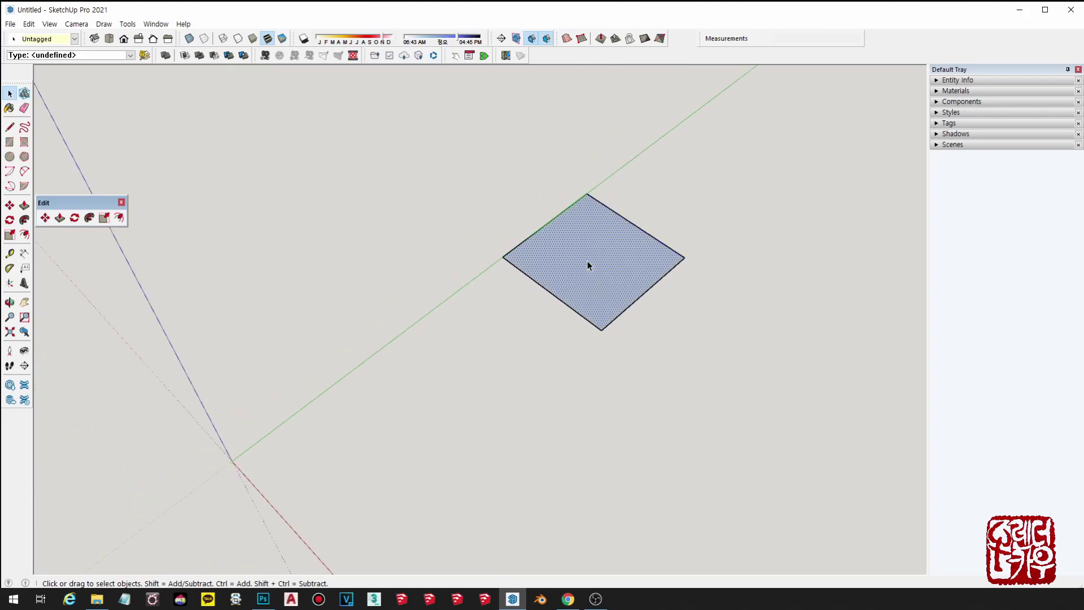
scroll(587, 261, down, 2)
middle_drag(787, 344, 621, 239)
click(621, 238)
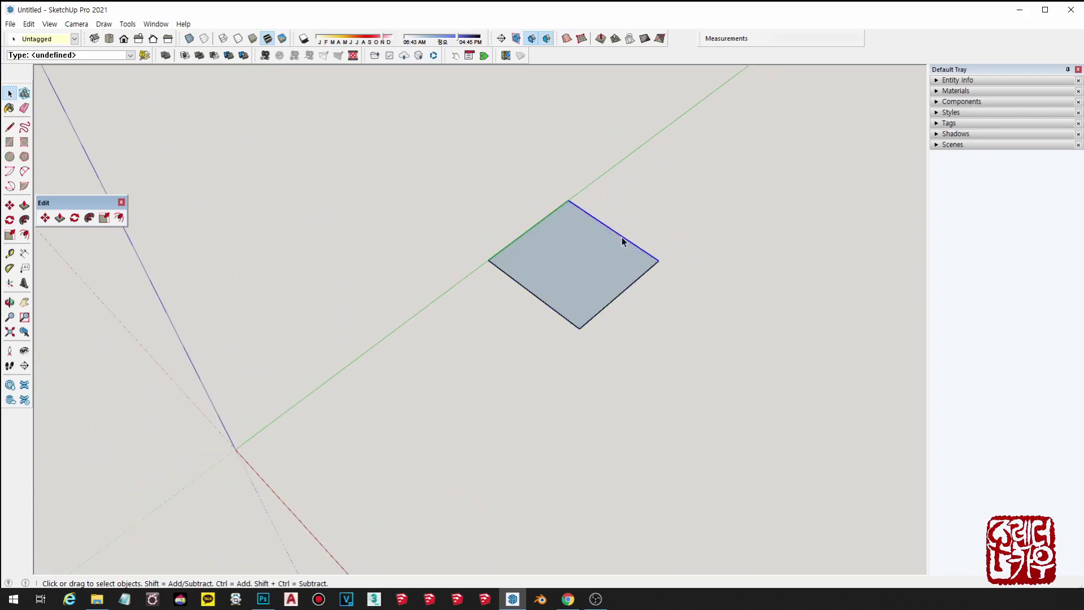
scroll(621, 239, up, 3)
key(q)
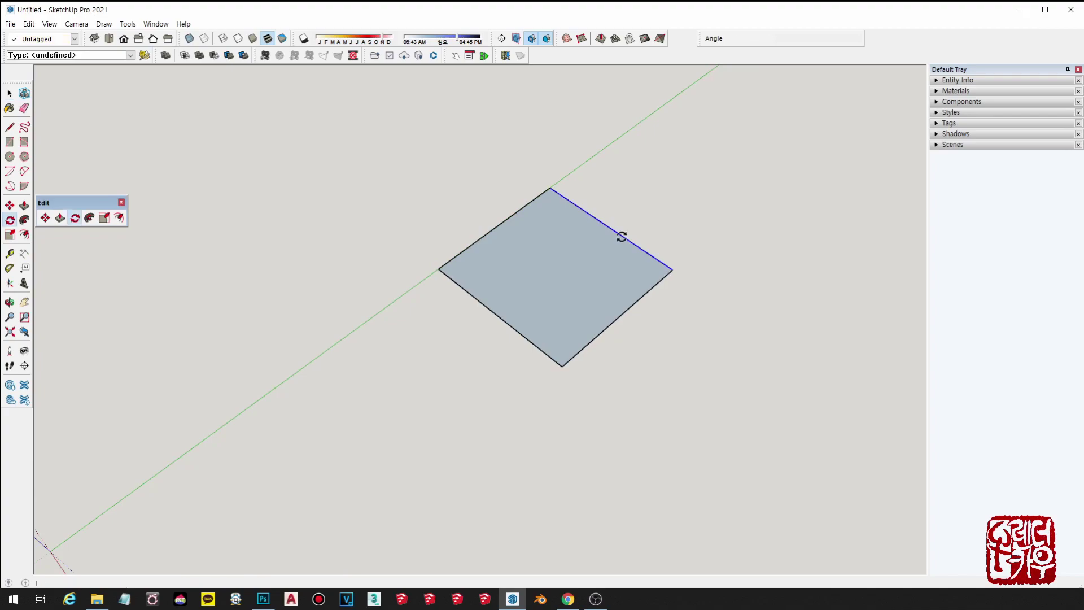
click(673, 269)
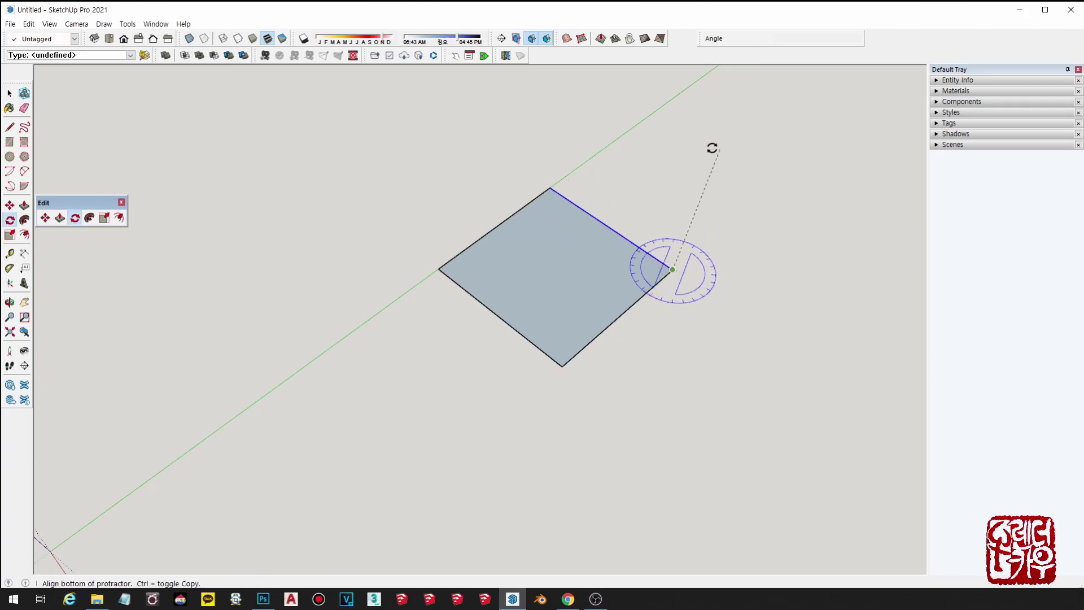
click(547, 188)
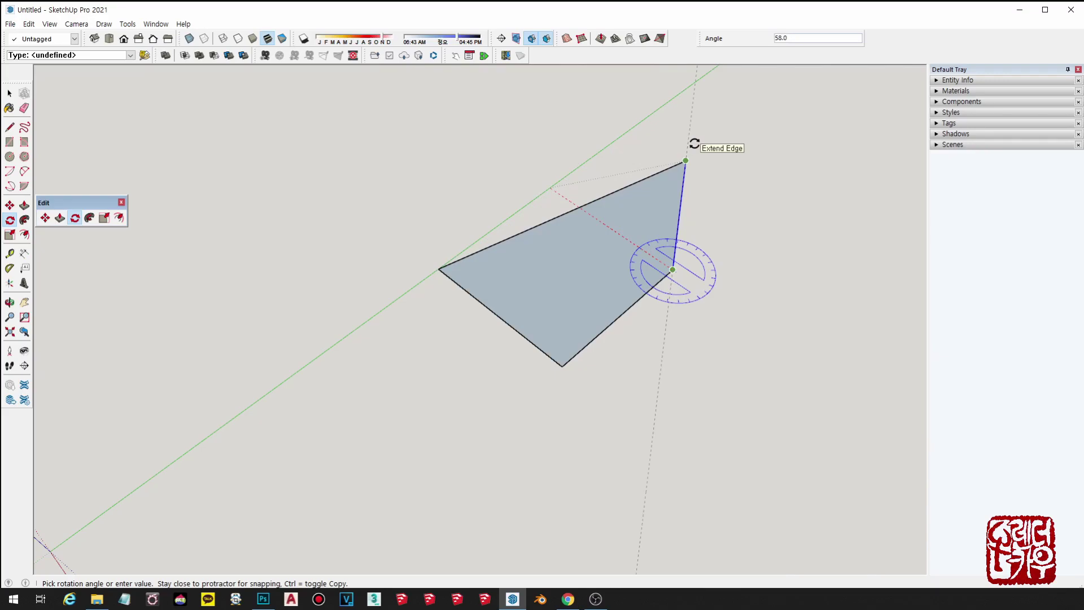
click(694, 143)
scroll(602, 295, down, 1)
key(space)
middle_drag(602, 295, 687, 305)
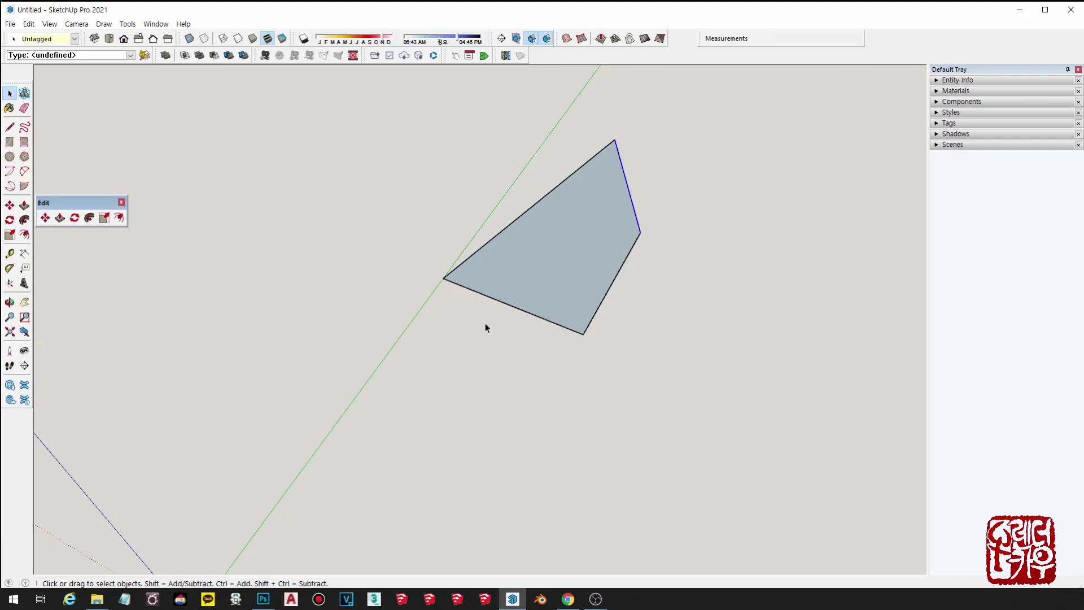
Select the whole distorted quadrilateral and delete it
middle_drag(632, 125, 591, 337)
drag(363, 128, 760, 487)
middle_drag(760, 486, 695, 424)
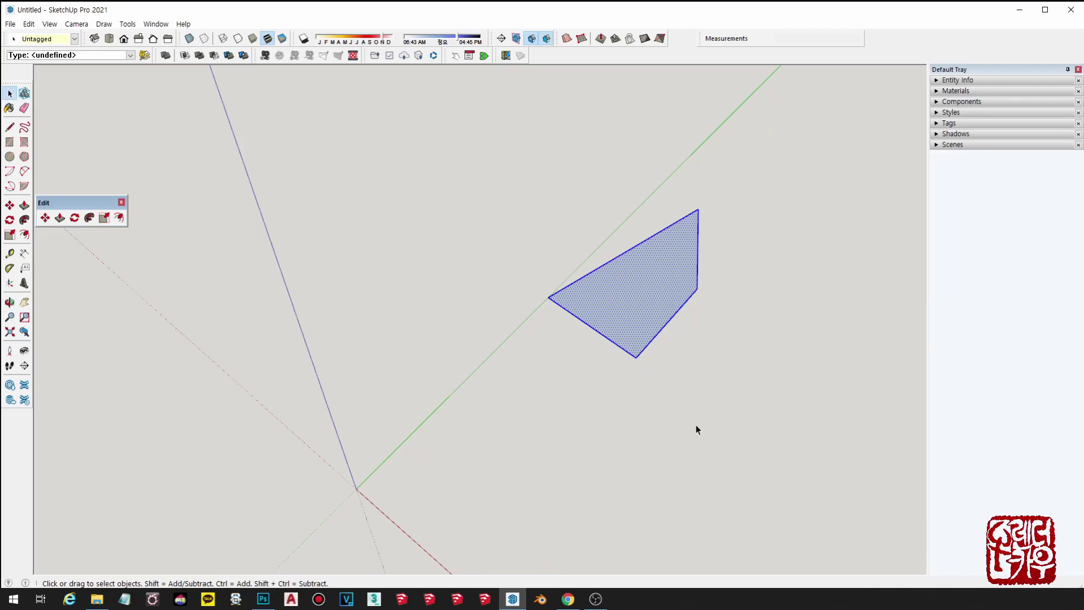
key(Delete)
scroll(695, 426, down, 1)
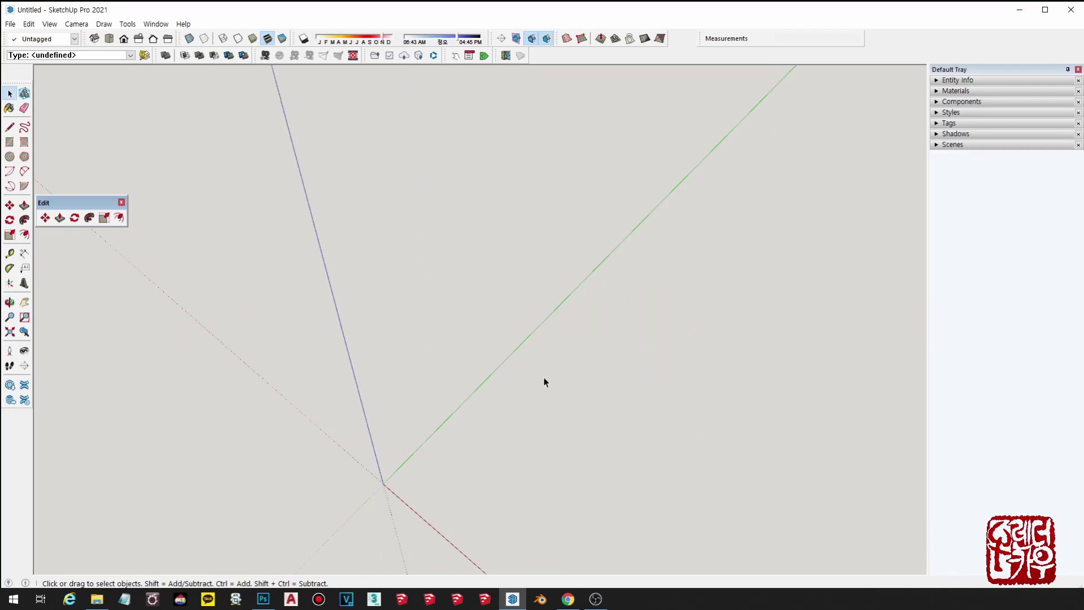
middle_drag(571, 381, 224, 236)
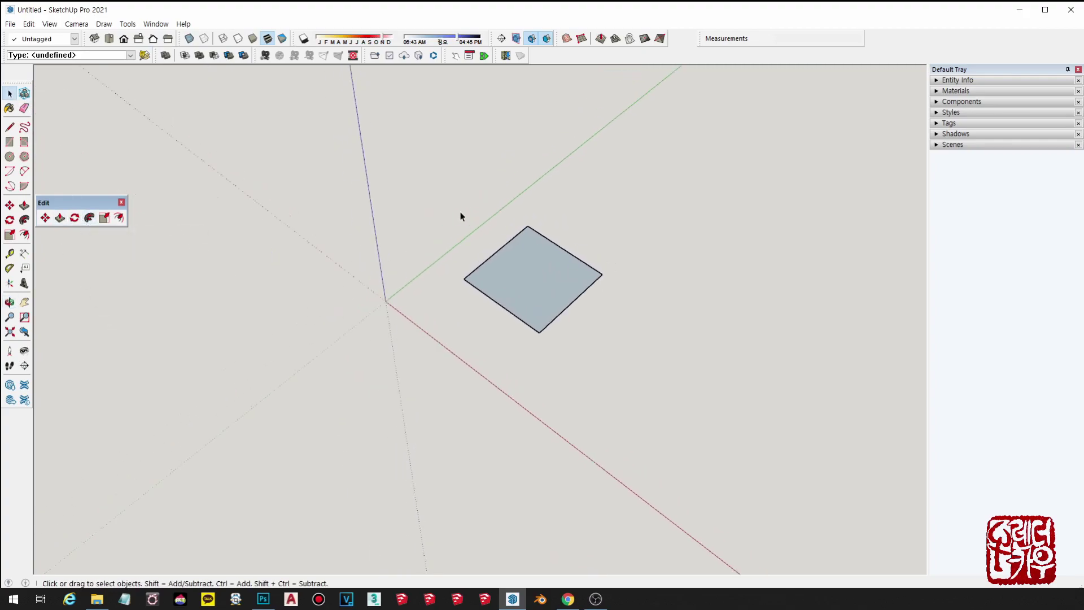
Reverse the new square's face so that its front side points up
drag(408, 186, 773, 534)
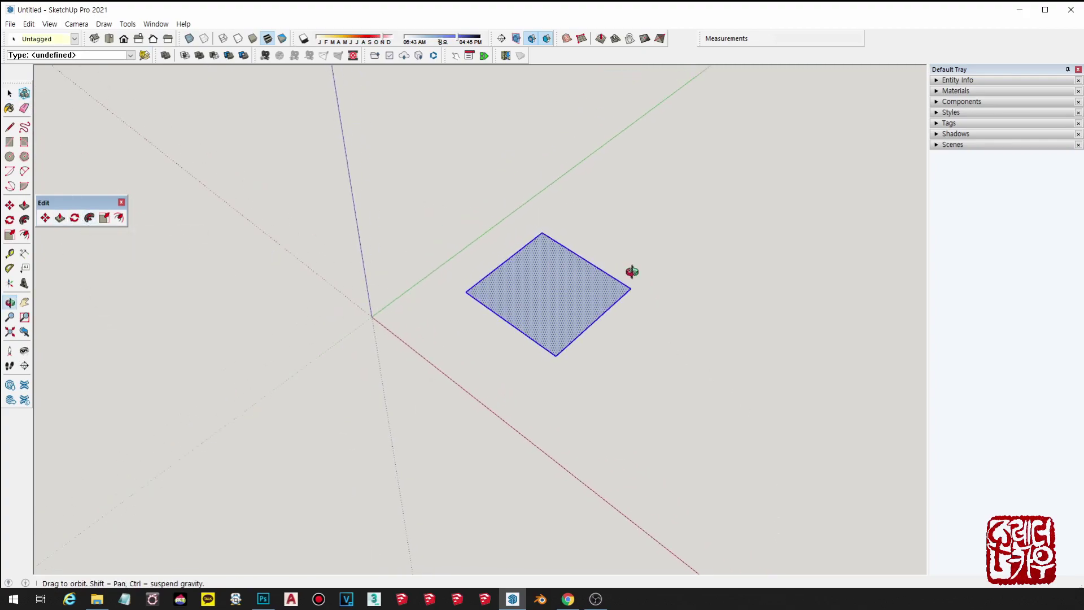
scroll(604, 327, up, 4)
right_click(565, 321)
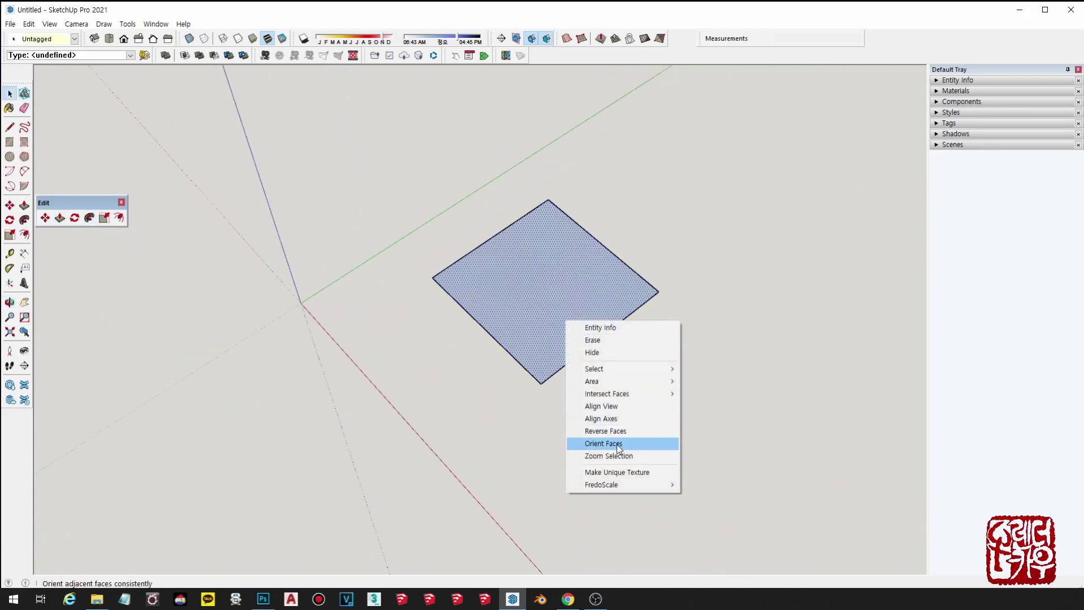
click(605, 431)
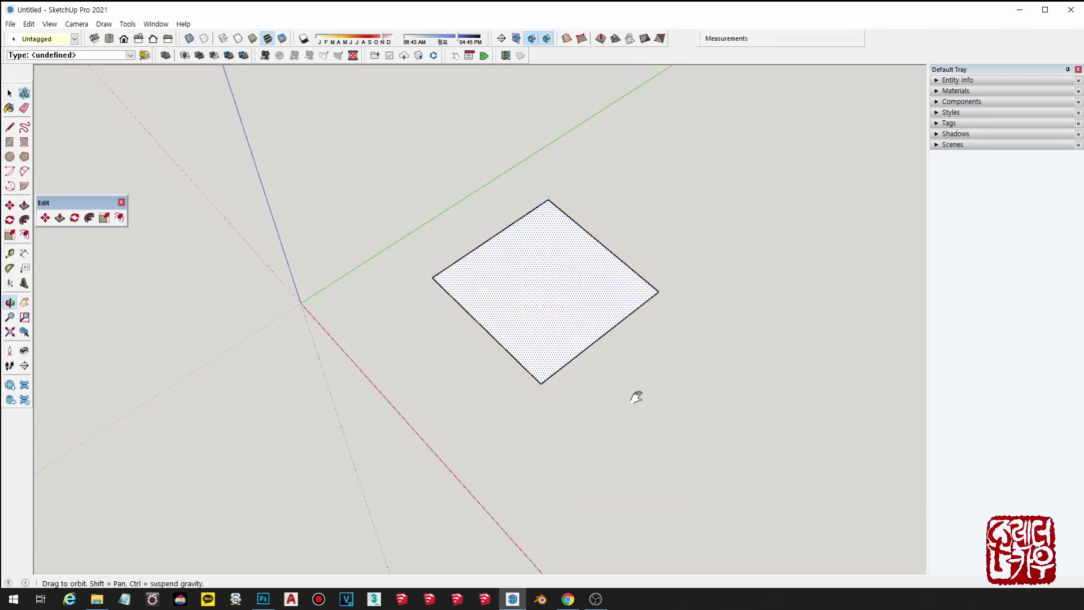
shift+middle_drag(636, 394, 604, 380)
Select the whole square and rotate it 90 degrees upright around its edge parallel to the green axis
drag(324, 144, 705, 432)
middle_drag(610, 389, 427, 431)
middle_drag(668, 363, 496, 320)
shift+middle_drag(622, 380, 565, 333)
middle_drag(568, 268, 517, 295)
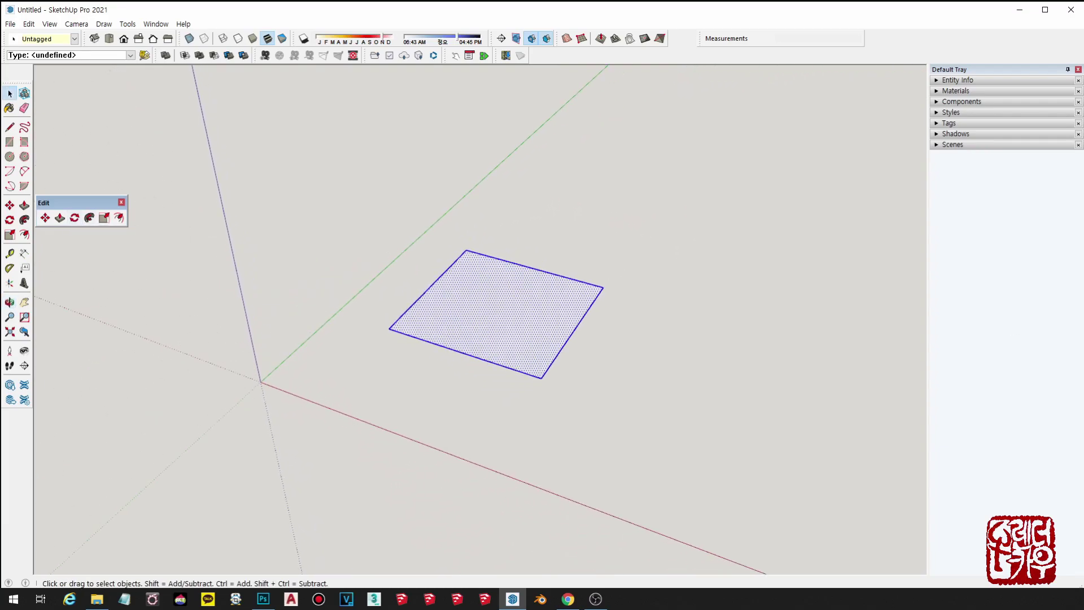
middle_drag(560, 416, 428, 410)
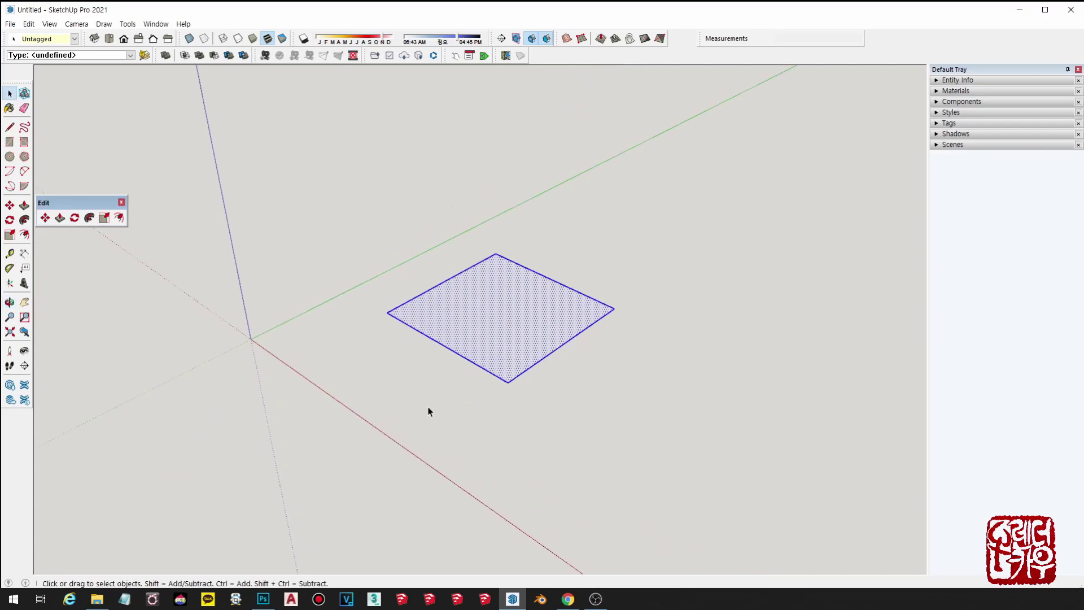
click(75, 218)
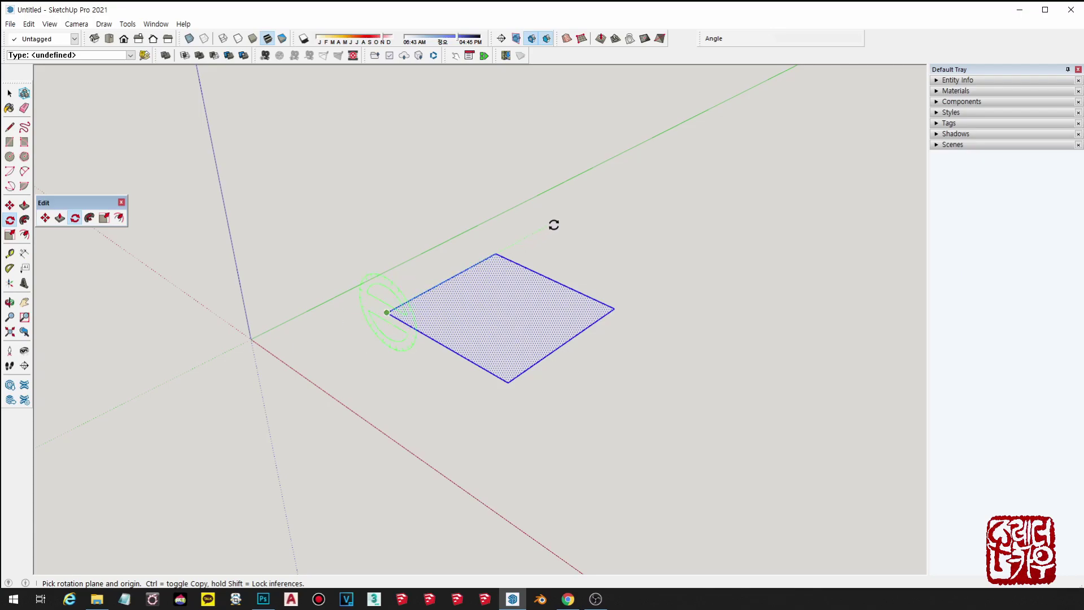
click(614, 177)
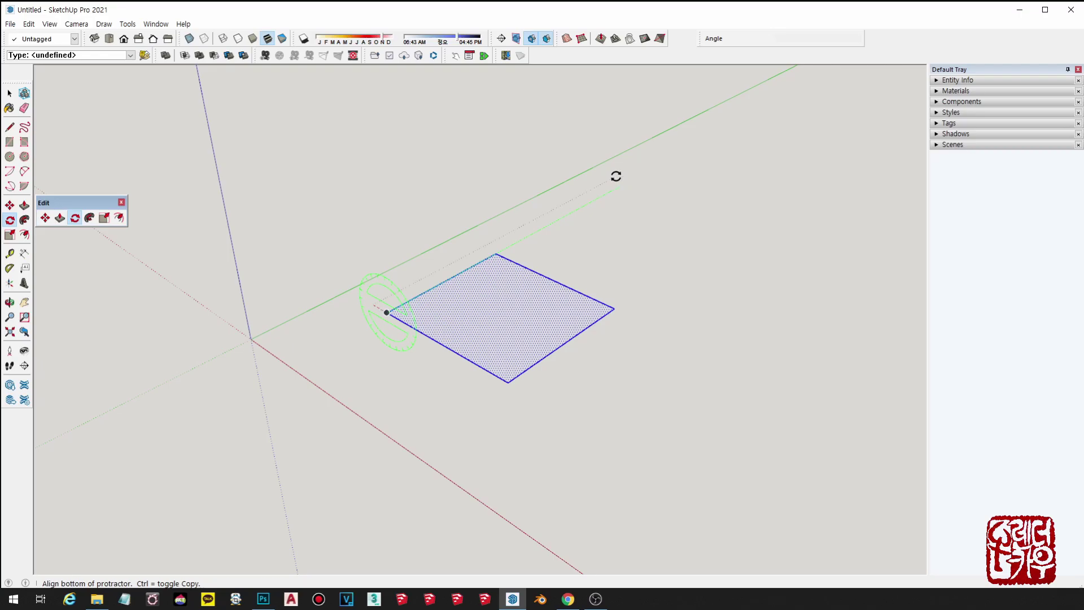
click(510, 381)
middle_drag(398, 246, 590, 164)
middle_drag(596, 125, 297, 126)
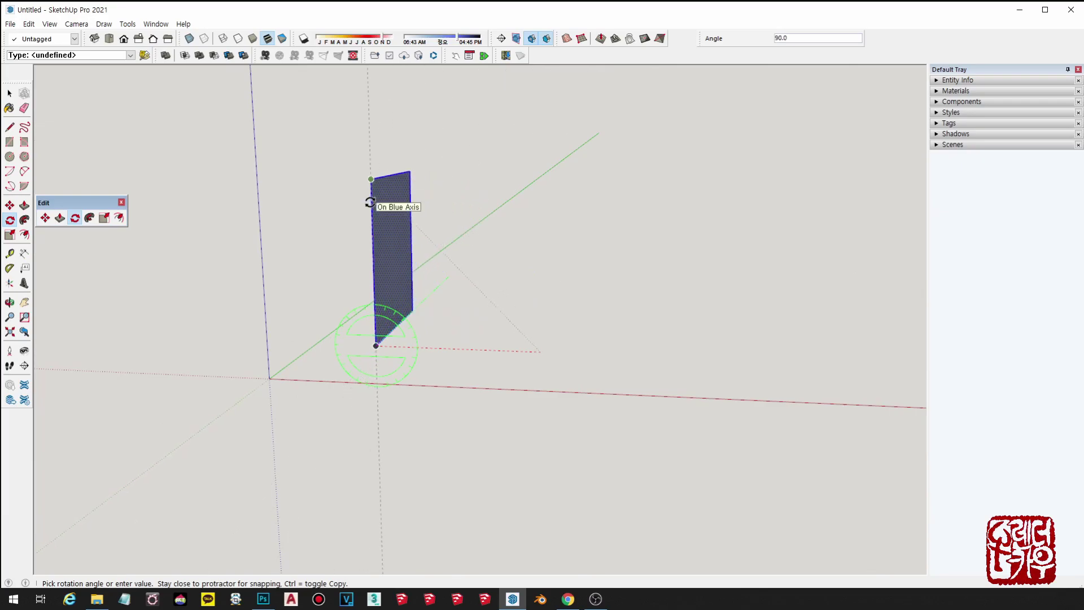
click(370, 202)
middle_drag(467, 274, 497, 387)
scroll(415, 357, up, 1)
Rotate the flat square upward around its edge parallel to the red axis
click(398, 331)
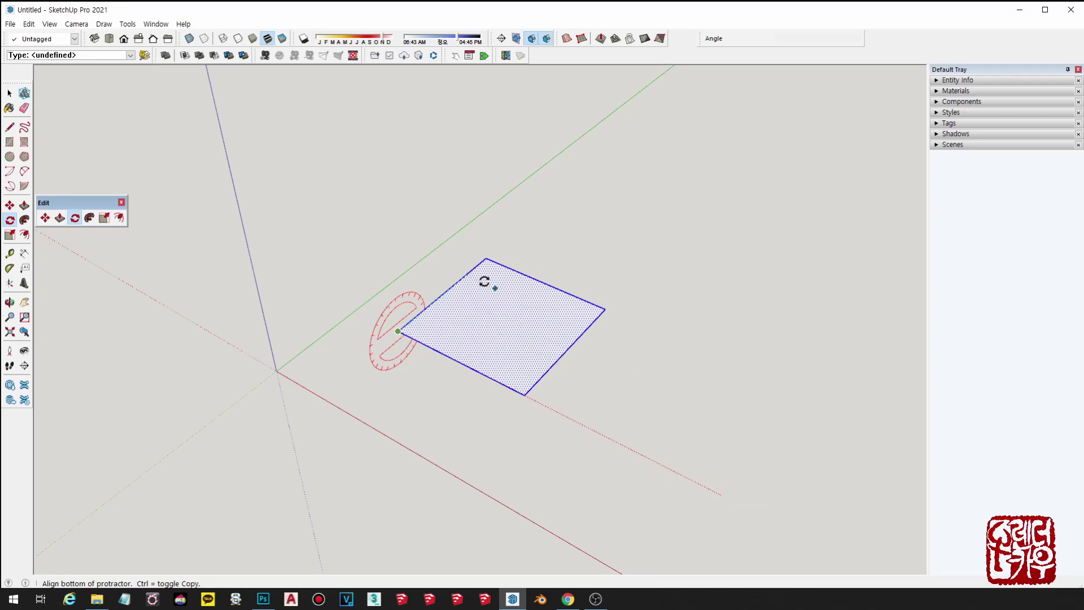
click(487, 259)
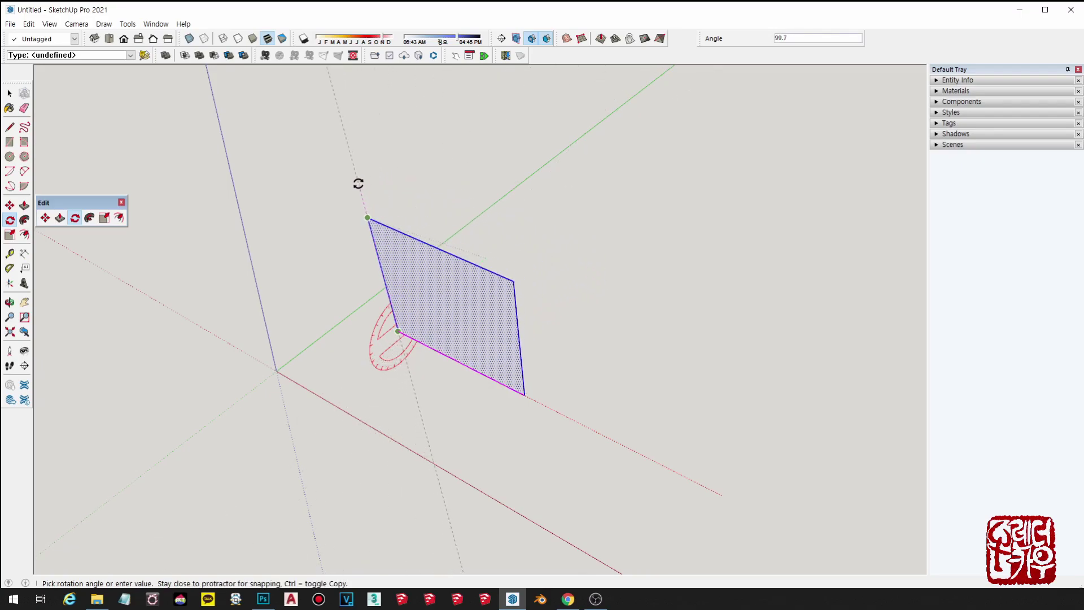
click(384, 183)
middle_drag(575, 282, 718, 316)
key(q)
Undo the square's rotation around its edge parallel to the red axis
key(ctrl+z)
middle_drag(574, 330, 419, 413)
scroll(427, 356, up, 4)
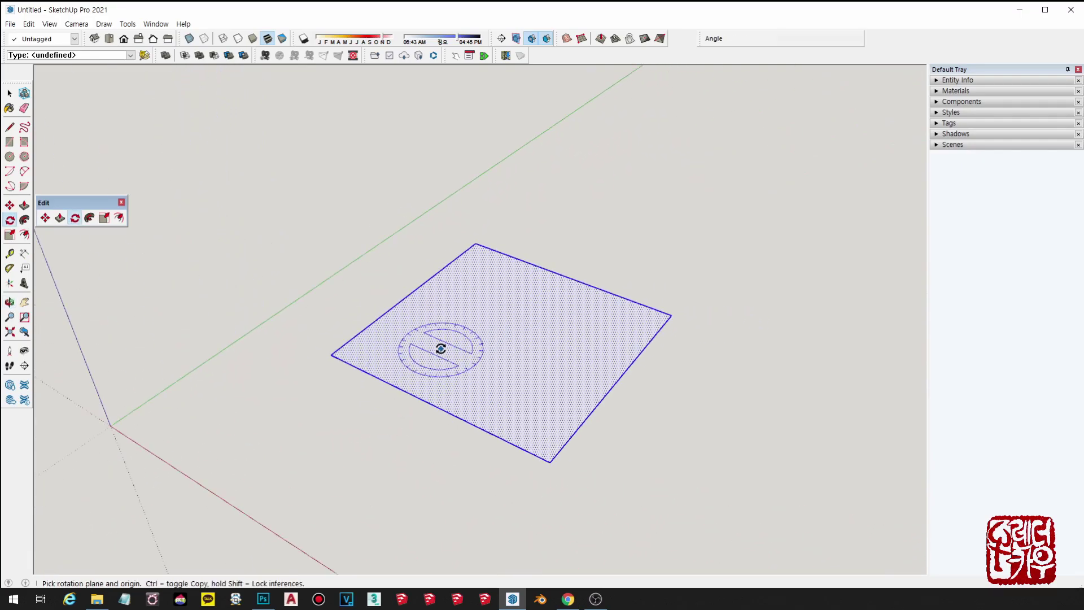
middle_drag(447, 363, 436, 382)
scroll(455, 381, down, 1)
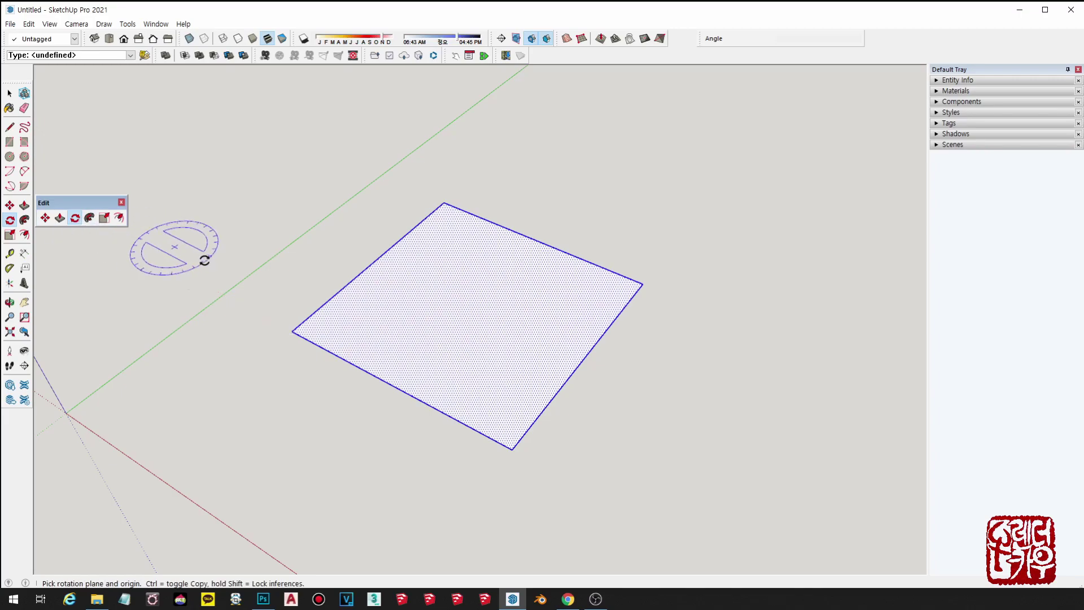
scroll(400, 382, down, 1)
shift+middle_drag(401, 381, 602, 370)
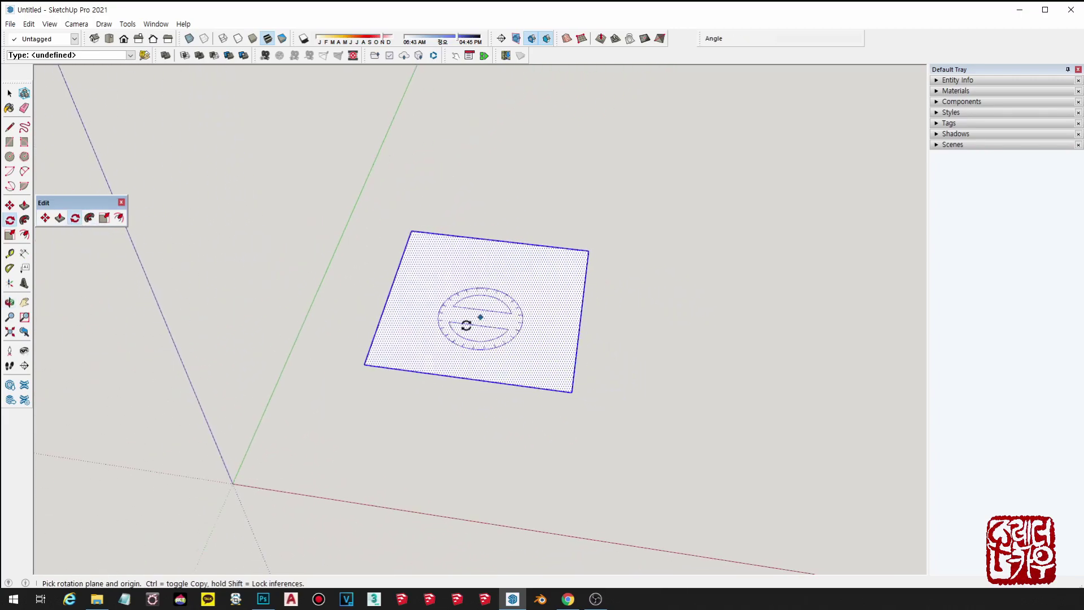
middle_drag(480, 316, 460, 330)
scroll(460, 331, up, 1)
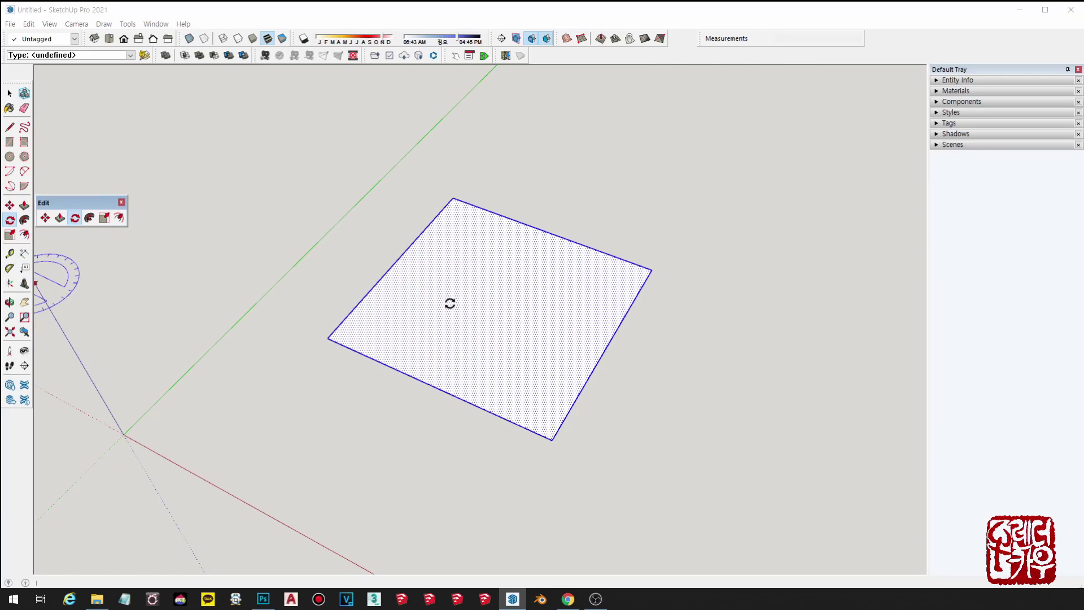
Place the 3D text "도면" in Tahoma Regular, 254 mm high and extruded 25.4 mm, on the square's face
click(26, 286)
text(e)
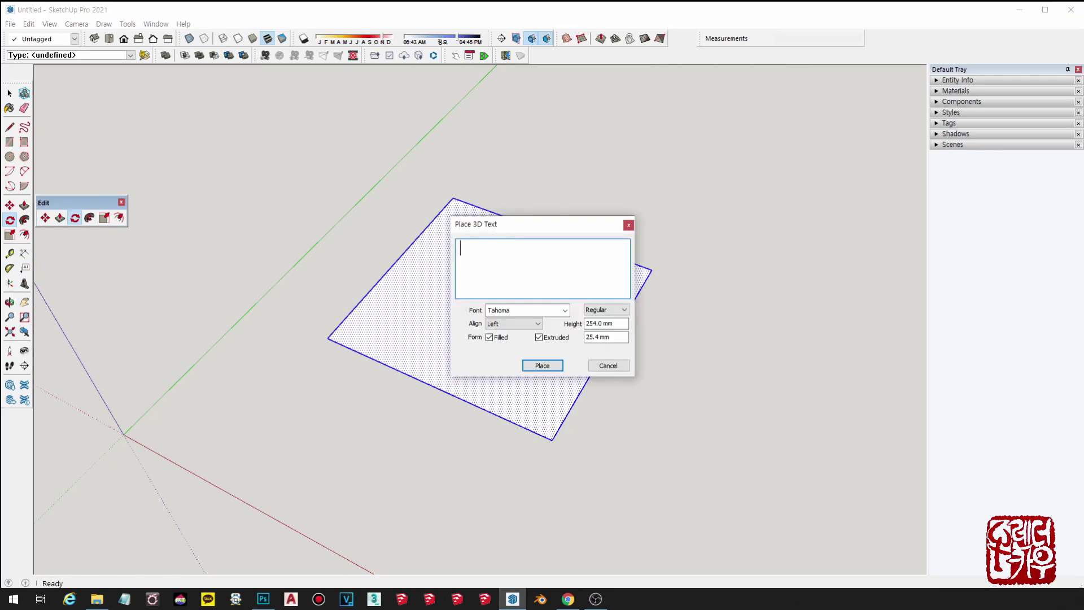
click(550, 370)
click(436, 297)
Select the square together with its 3D text and make them a group
middle_drag(556, 317, 651, 346)
scroll(437, 278, up, 1)
scroll(437, 278, up, 1)
key(space)
scroll(492, 310, down, 2)
drag(244, 121, 778, 539)
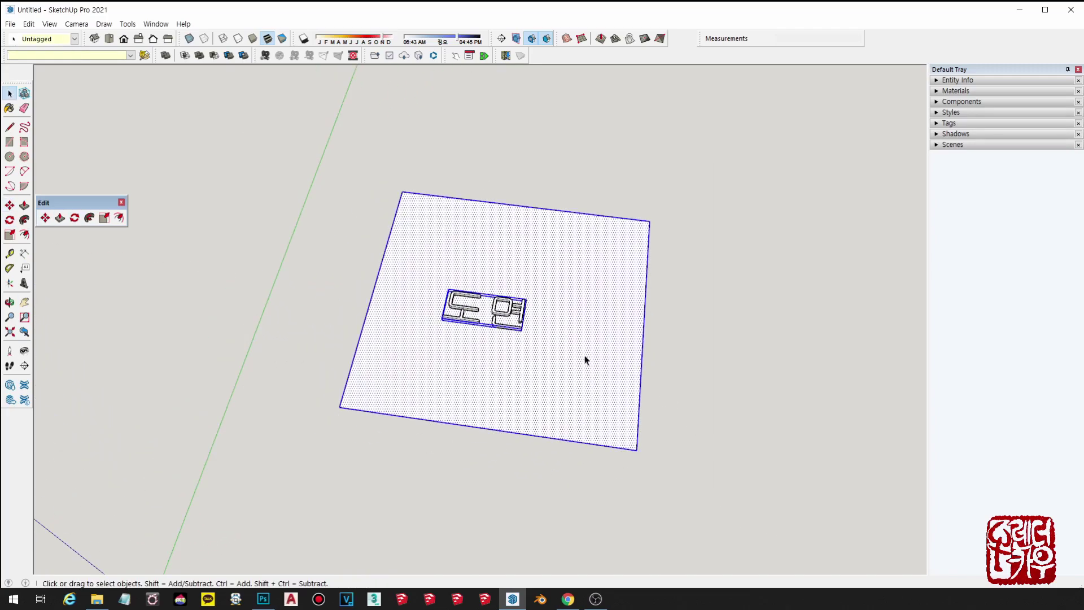
right_click(581, 360)
click(646, 467)
middle_drag(646, 466, 651, 421)
Rotate the grouped square 90 degrees upright around its edge parallel to the green axis
click(608, 398)
click(453, 368)
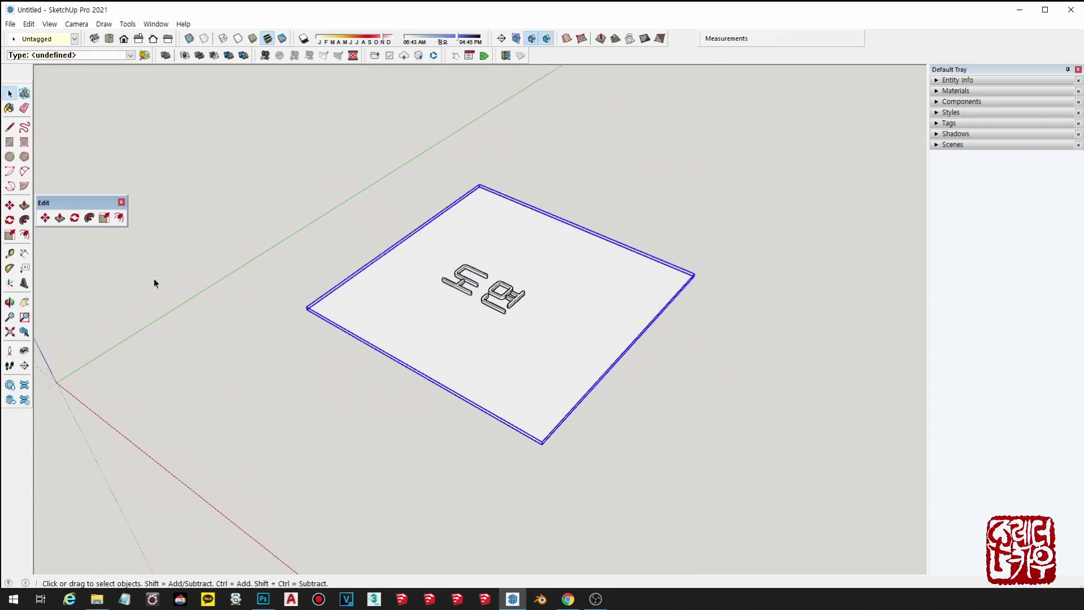
click(75, 219)
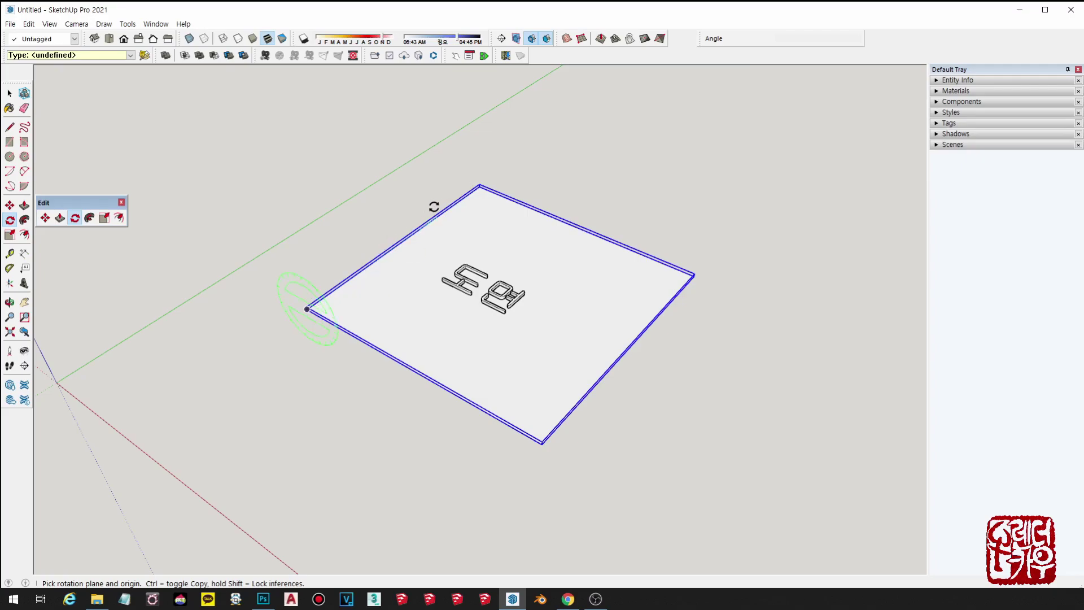
click(527, 209)
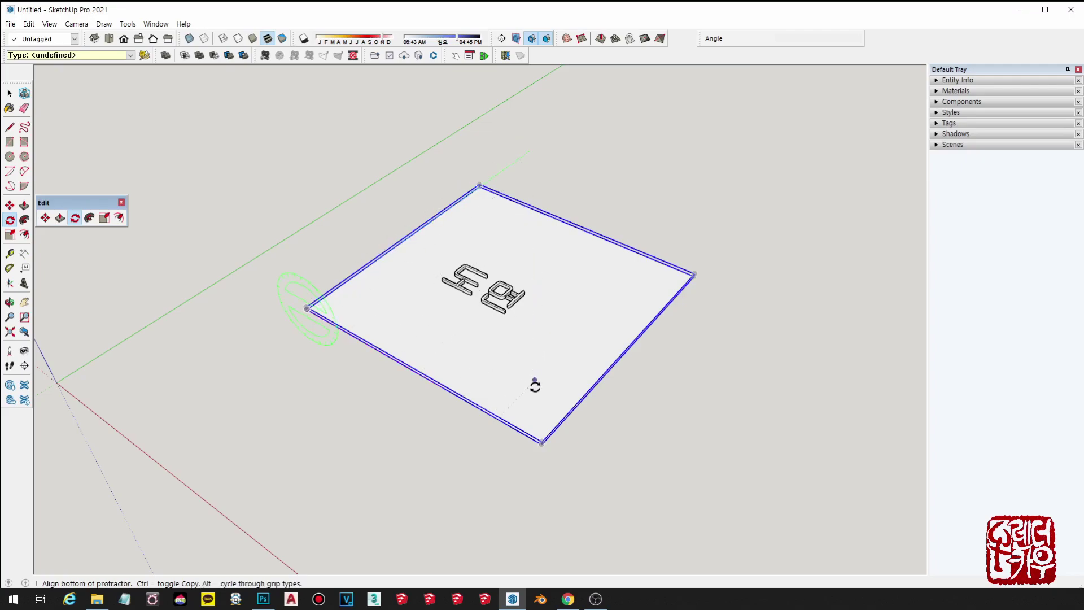
click(541, 443)
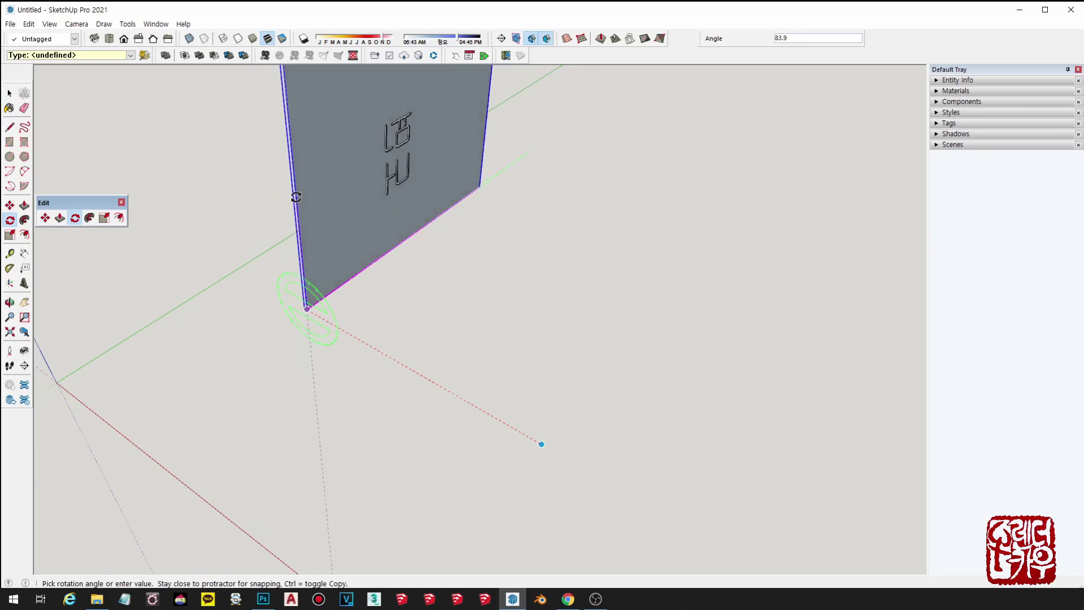
text(90)
key(Return)
middle_drag(301, 202, 621, 271)
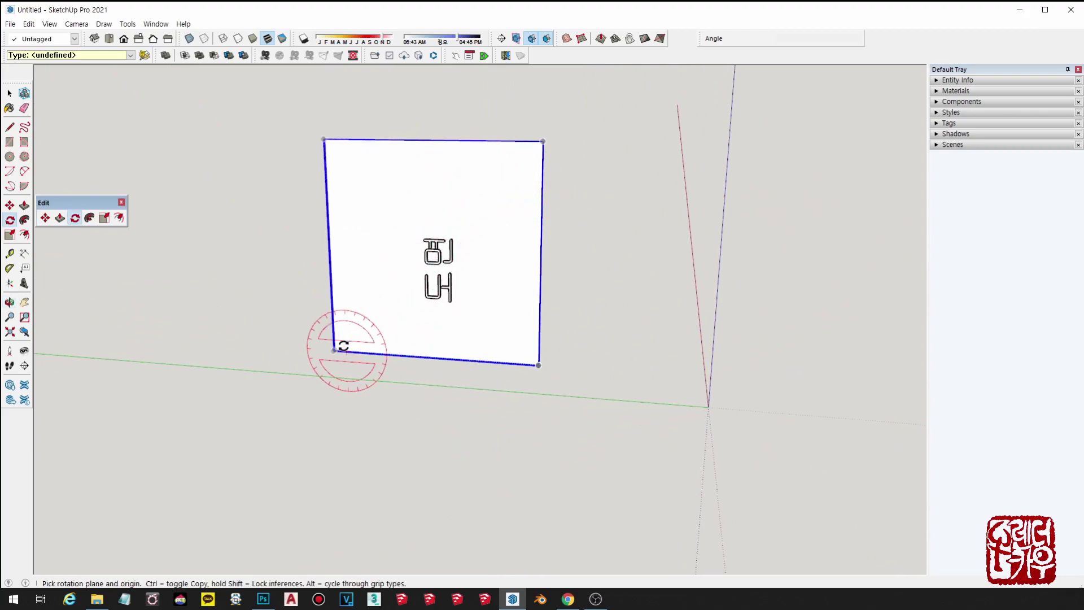
Rotate the upright group 90 degrees within its own vertical plane about a lower corner, and undo both rotations
drag(335, 350, 336, 148)
click(324, 140)
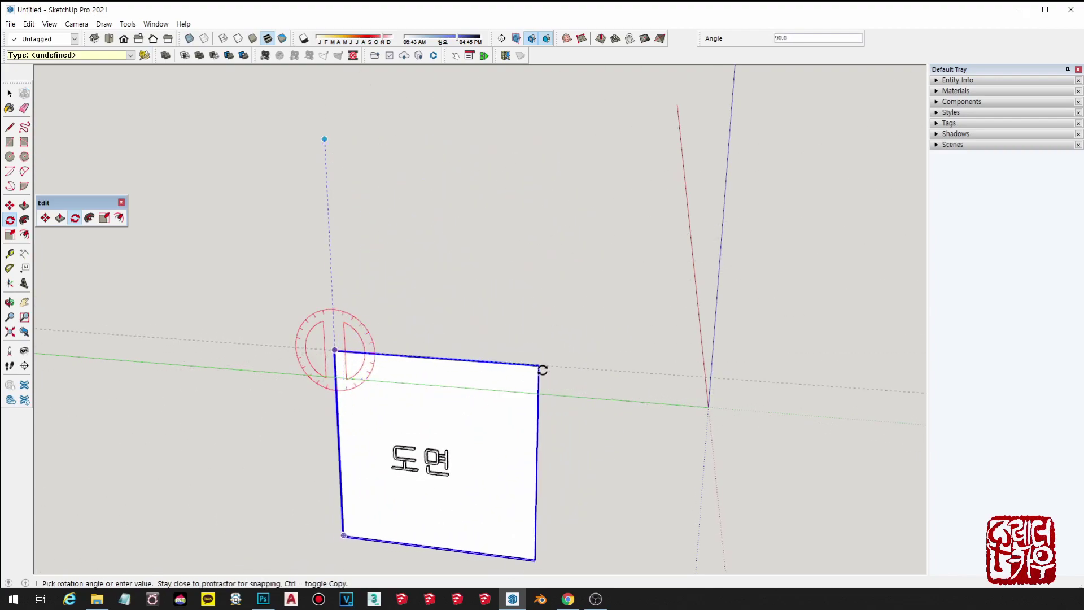
click(543, 370)
scroll(544, 367, down, 1)
middle_drag(553, 352, 457, 346)
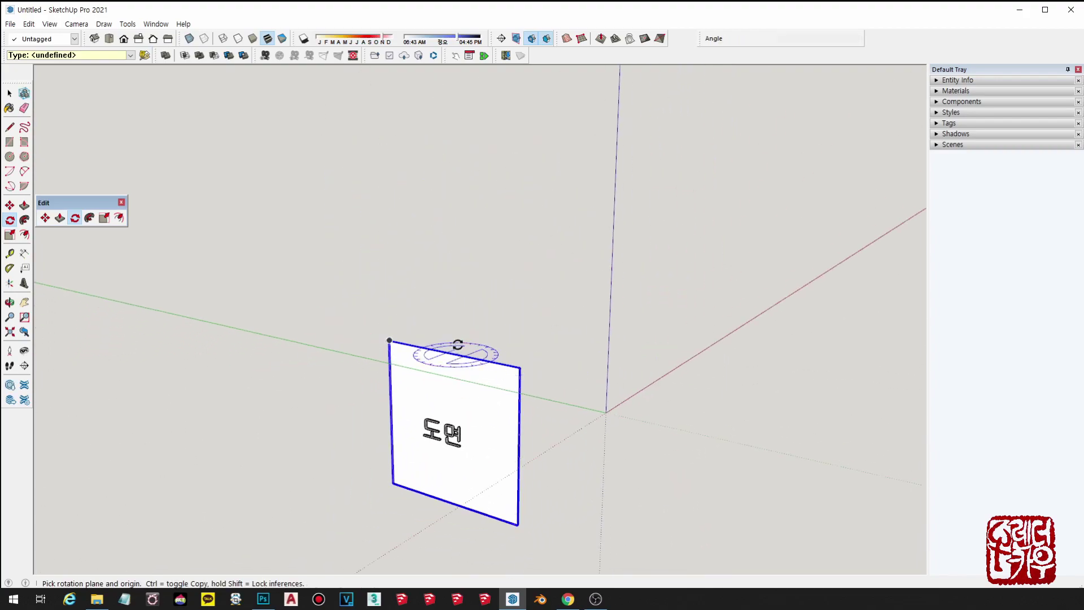
key(ctrl+z)
key(ctrl+z)
Rotate the flat group 90 degrees upright around its edge parallel to the red axis
middle_drag(668, 355, 435, 478)
scroll(455, 367, up, 1)
middle_drag(445, 388, 379, 396)
scroll(382, 398, up, 1)
drag(388, 399, 26, 368)
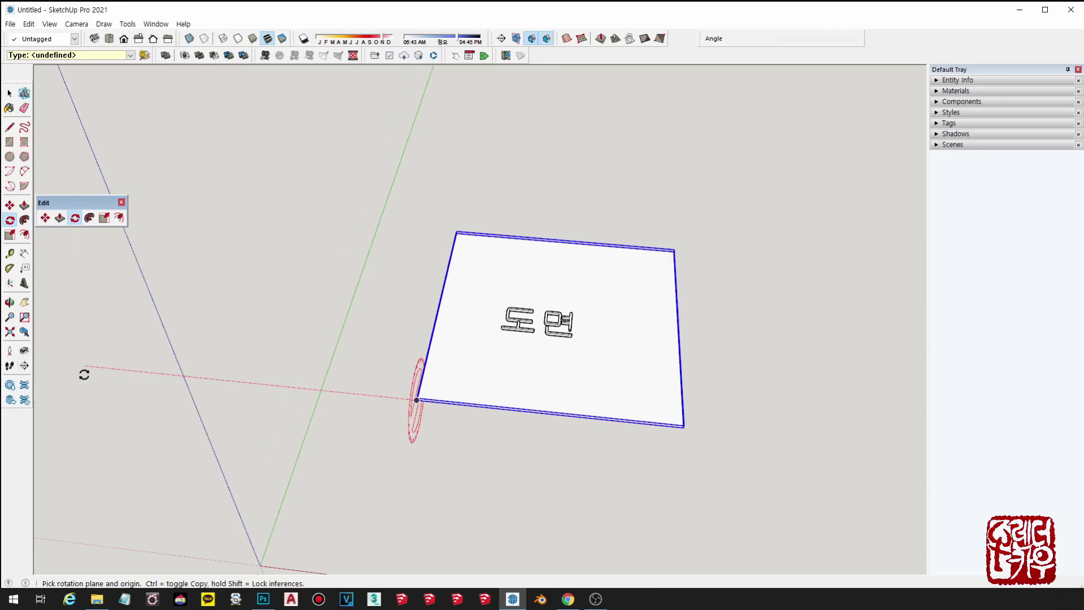
middle_drag(220, 372, 314, 361)
click(544, 247)
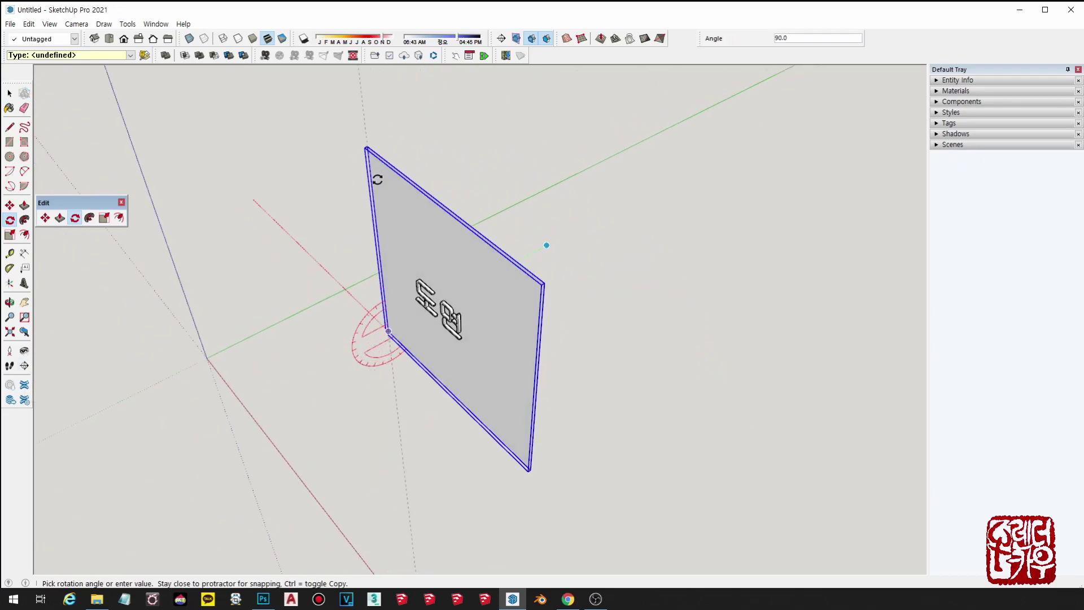
text(90)
key(Return)
middle_drag(544, 311, 841, 223)
Copy the flat group once along the red axis direction, leaving a small gap beside the original
key(space)
scroll(505, 333, down, 3)
shift+middle_drag(628, 373, 515, 392)
middle_drag(446, 355, 455, 355)
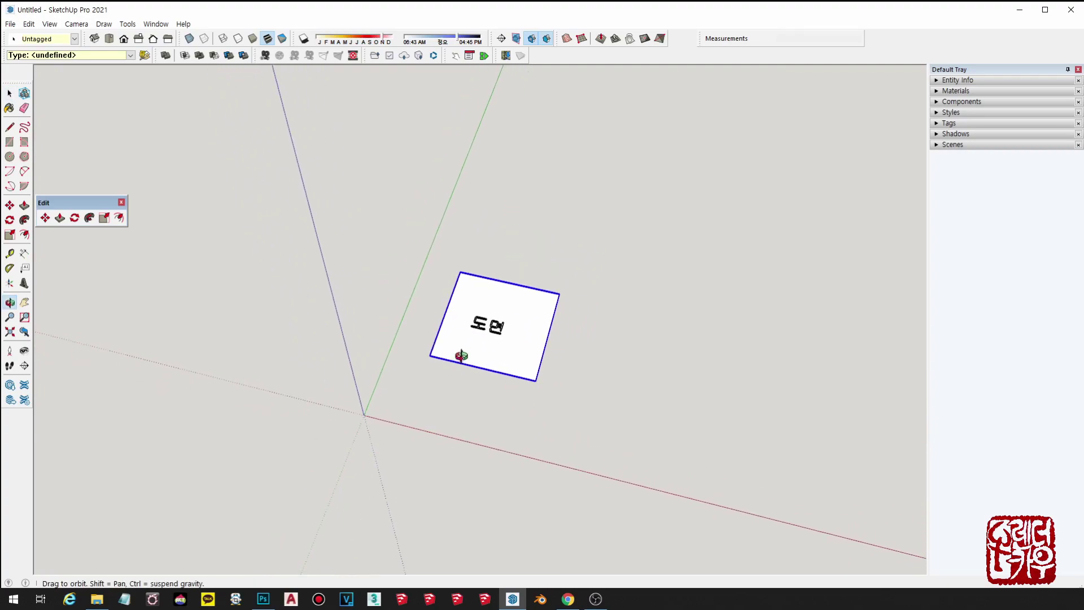
click(276, 309)
click(45, 218)
click(427, 359)
key(ctrl)
click(572, 390)
scroll(597, 403, down, 1)
Copy the second group further along the red axis direction to make a row of three
shift+middle_drag(600, 404, 460, 375)
key(space)
click(447, 359)
key(m)
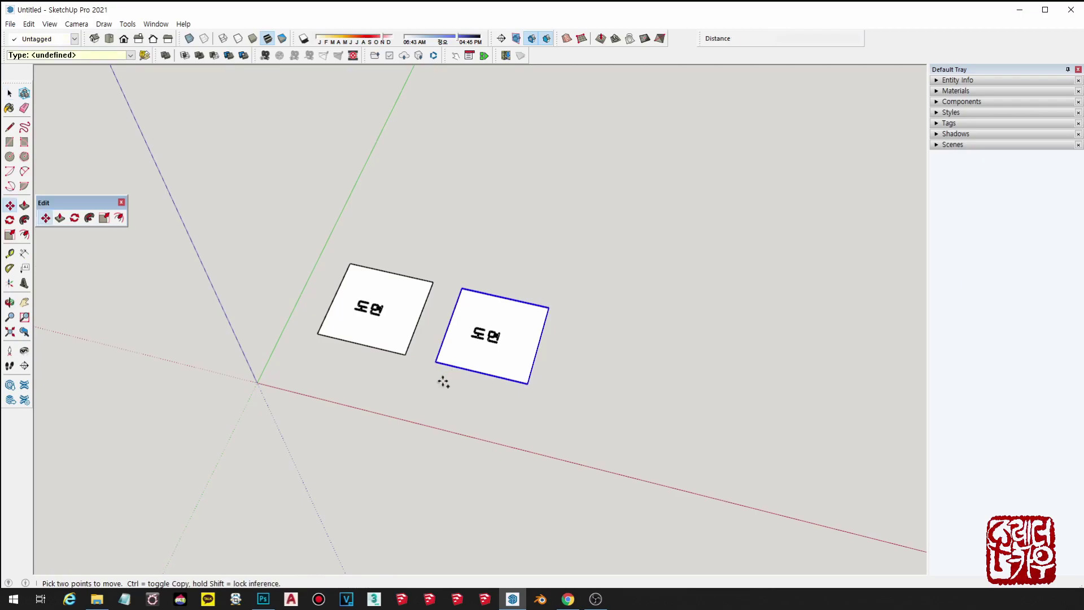
click(446, 376)
key(ctrl)
click(553, 402)
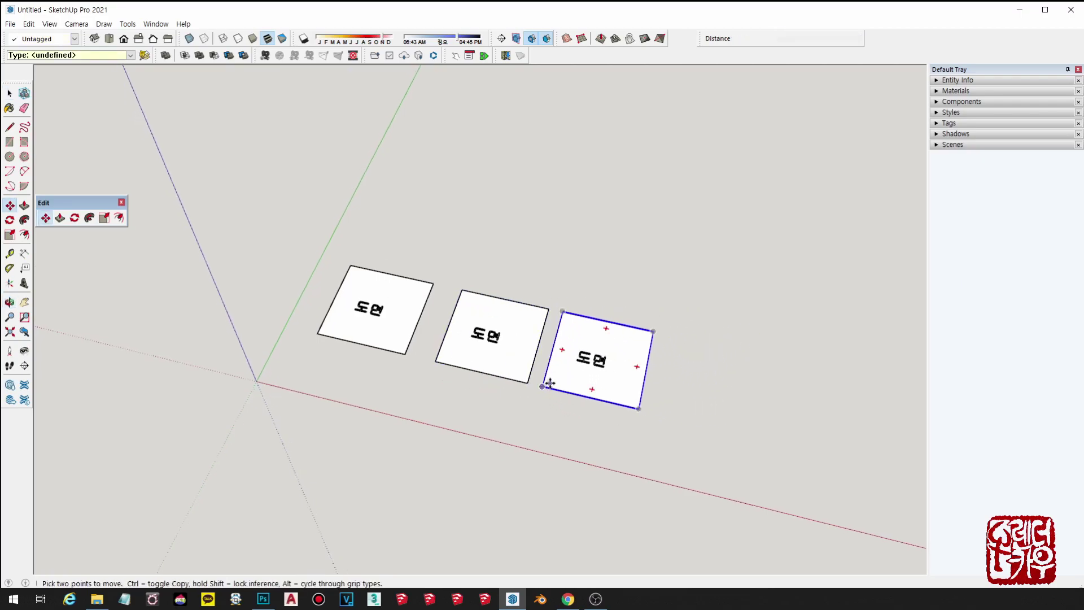
Copy the third group to a spot in front of the row, lying across the red axis
scroll(581, 407, up, 3)
scroll(585, 410, down, 2)
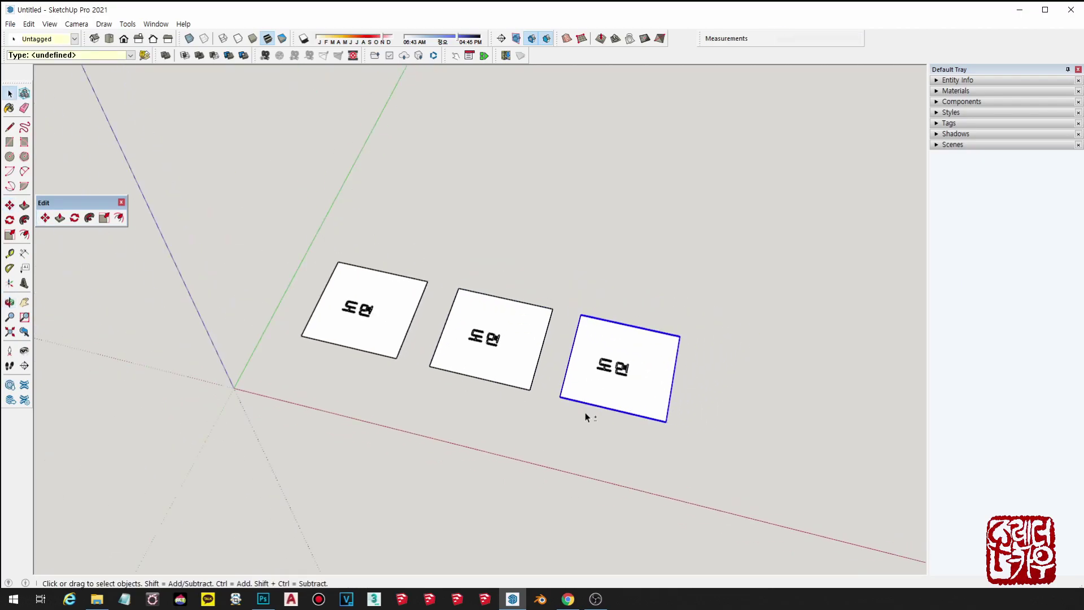
key(ctrl)
click(557, 397)
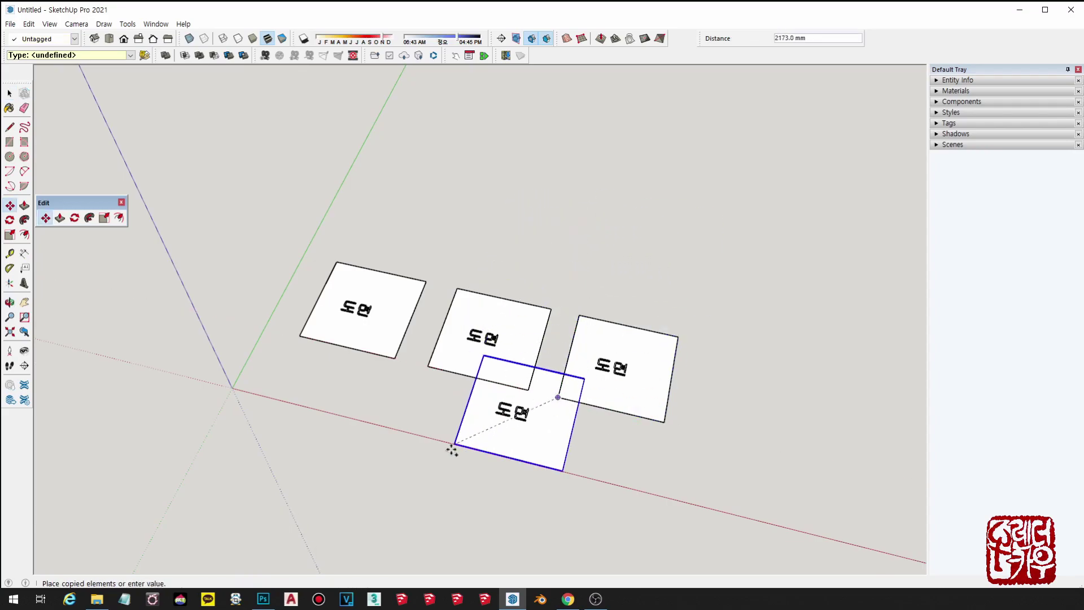
middle_drag(383, 480, 480, 423)
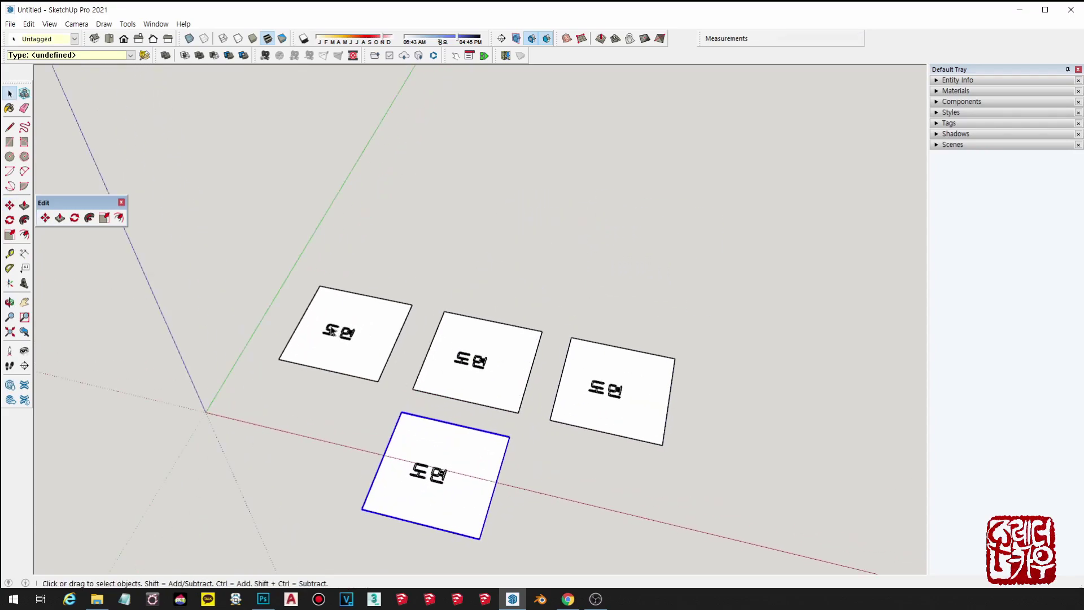
Select the group nearest the green axis and rotate it upright around its edge parallel to the green axis
click(372, 338)
middle_drag(373, 339, 450, 310)
key(r)
key(space)
key(q)
drag(370, 322, 409, 252)
click(469, 338)
click(354, 205)
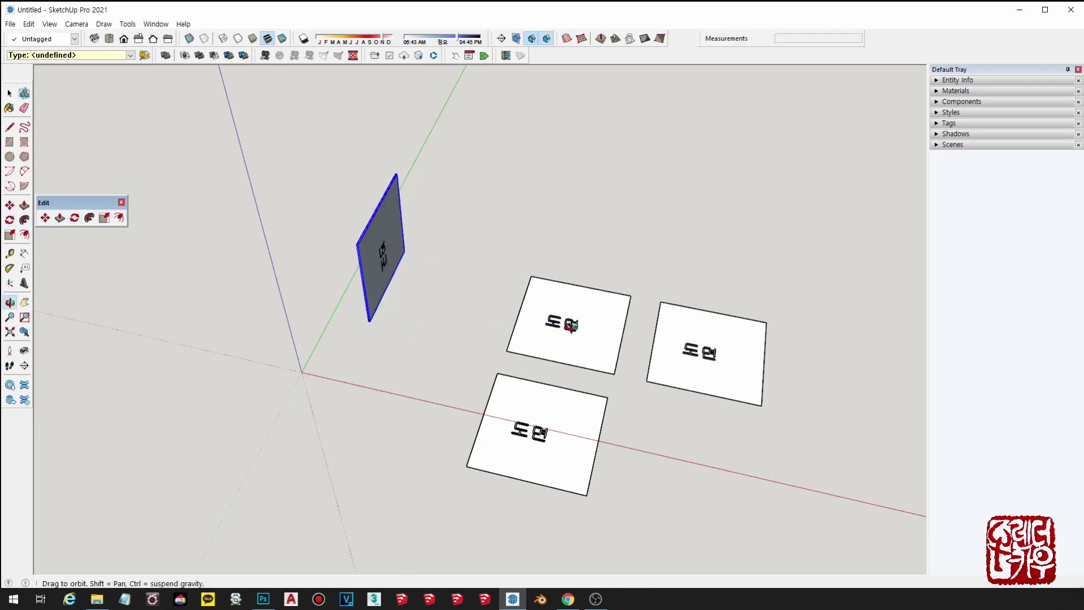
Select the group lying across the red axis and rotate it 90 degrees upright around its front edge parallel to the red axis
middle_drag(574, 325, 453, 316)
key(space)
click(486, 422)
shift+middle_drag(486, 408, 500, 272)
key(r)
key(q)
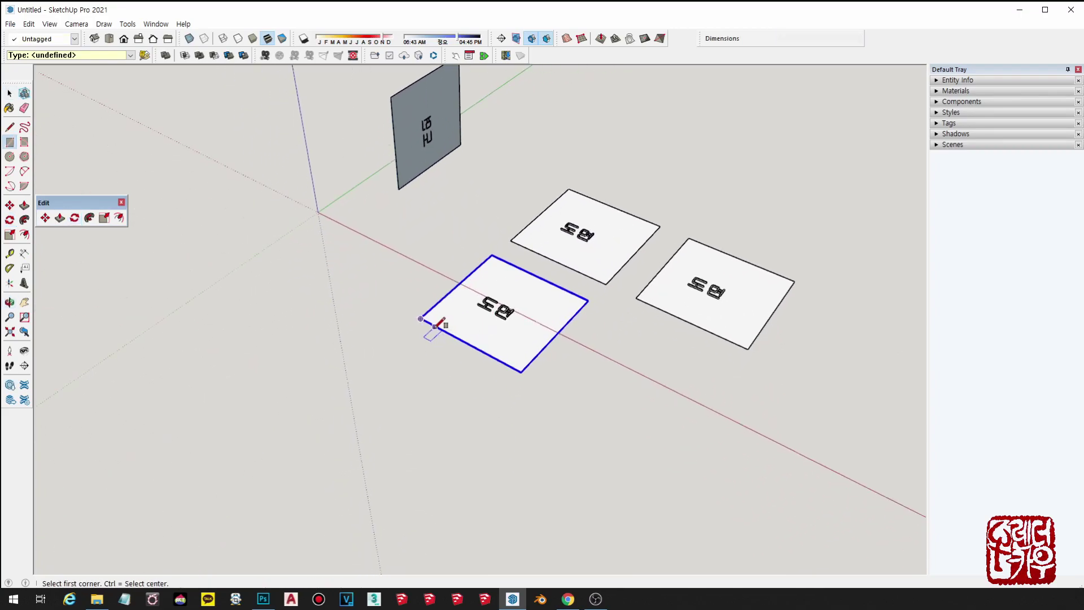
drag(481, 347, 532, 378)
click(566, 301)
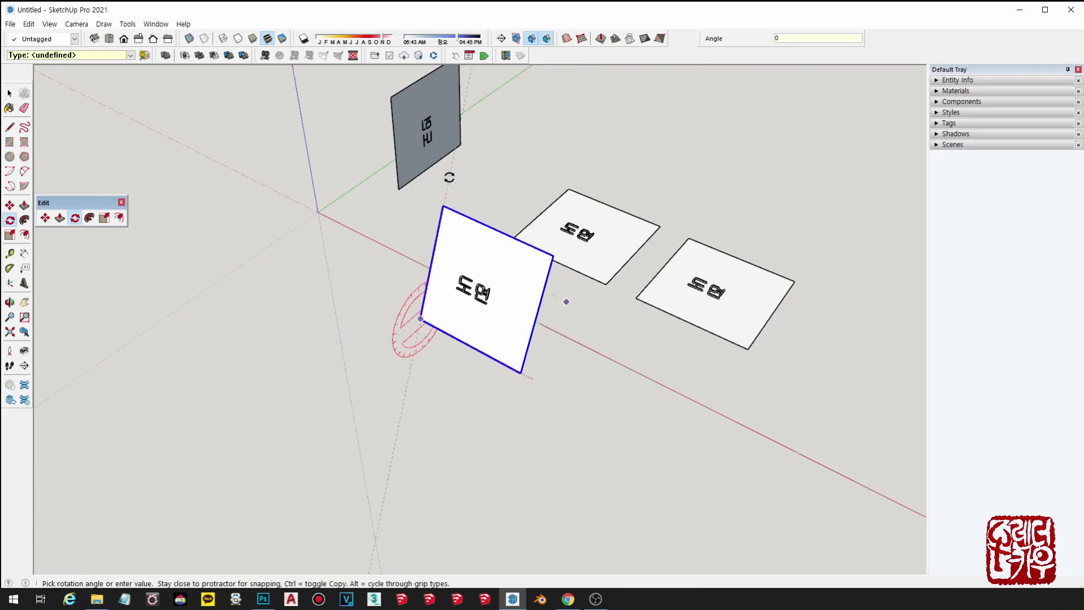
key(Escape)
middle_drag(479, 247, 460, 276)
drag(417, 318, 278, 223)
click(494, 256)
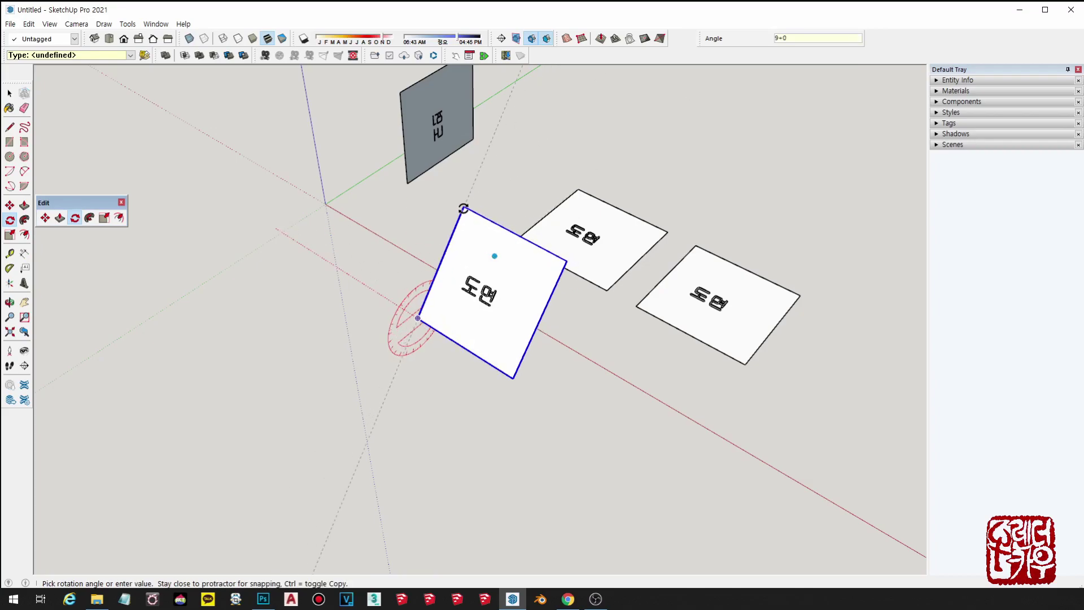
key(Return)
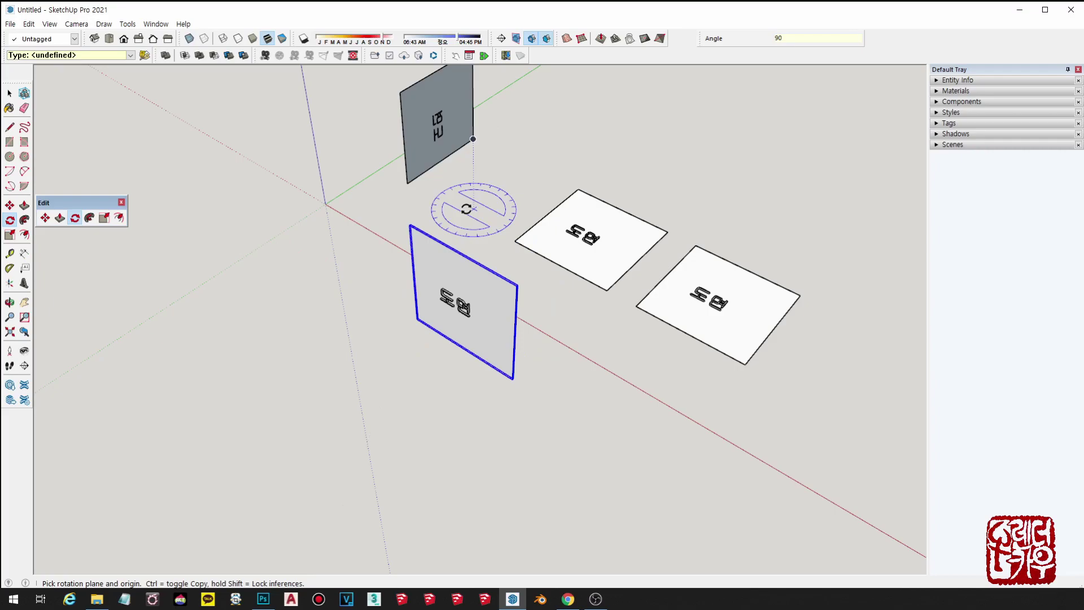
Select the flat group farthest along the row and rotate it upright around its edge parallel to the green axis
middle_drag(726, 302, 648, 283)
key(q)
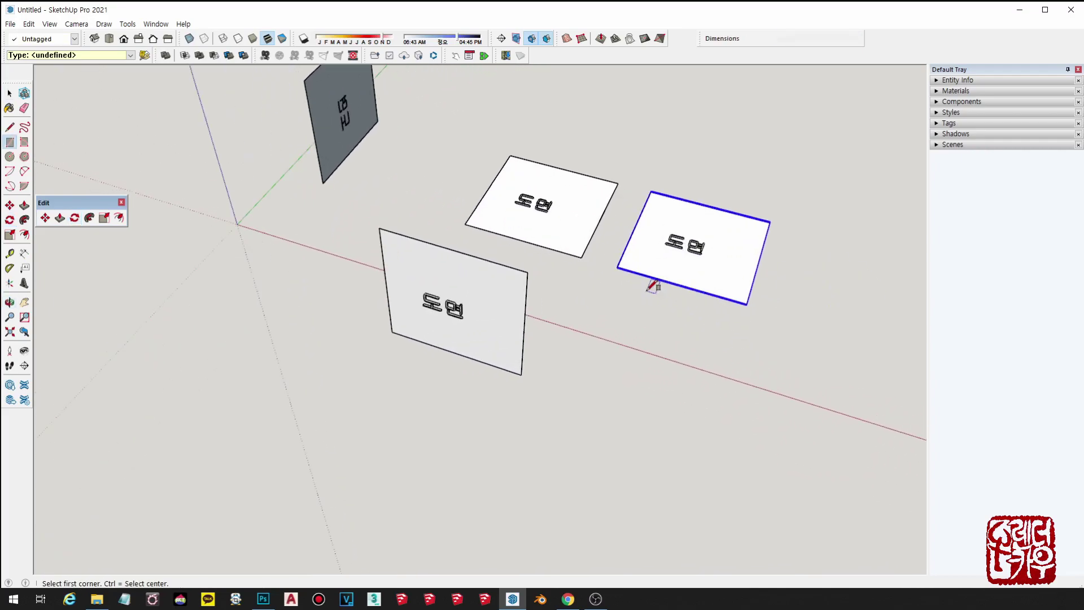
mouse_move(634, 181)
mouse_down()
mouse_move(655, 147)
mouse_move(670, 175)
mouse_move(652, 193)
mouse_up()
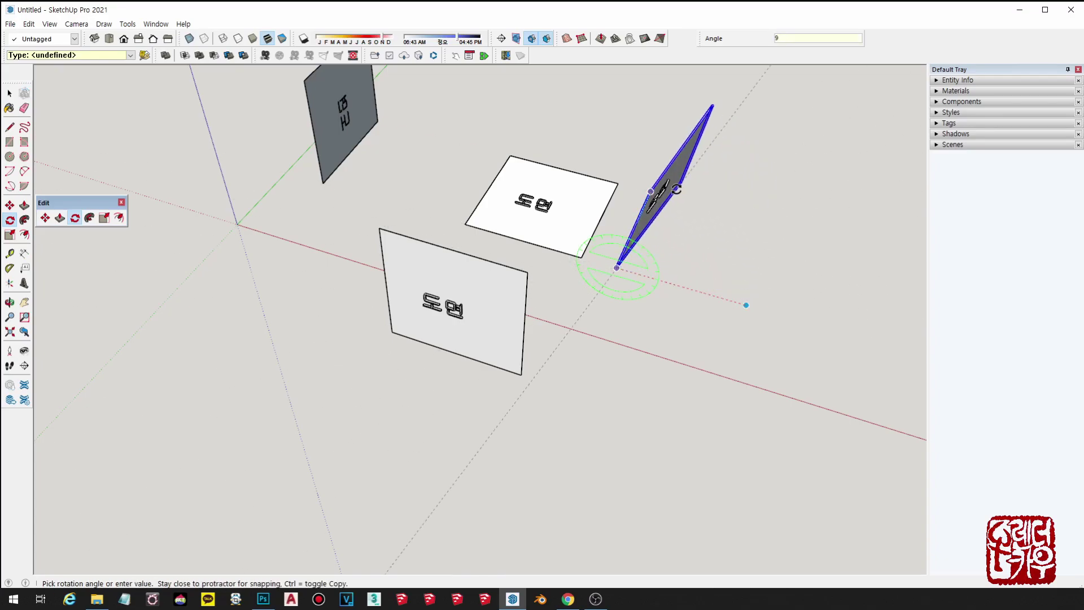
click(676, 189)
middle_drag(677, 206, 733, 280)
Move the upright group at the far end of the row farther away from the flat group
key(m)
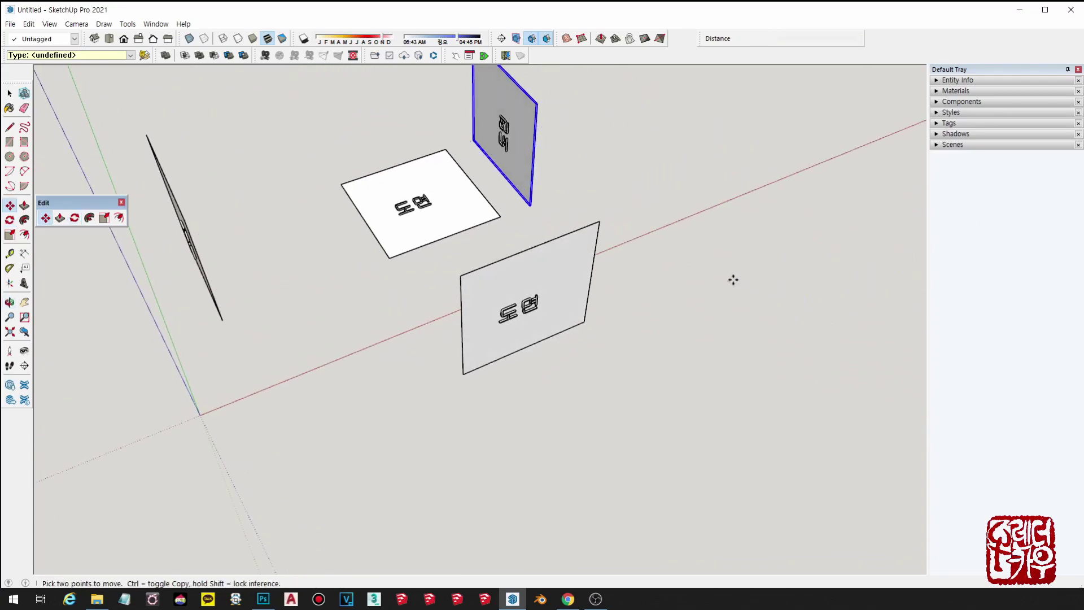
click(515, 212)
click(619, 172)
click(464, 373)
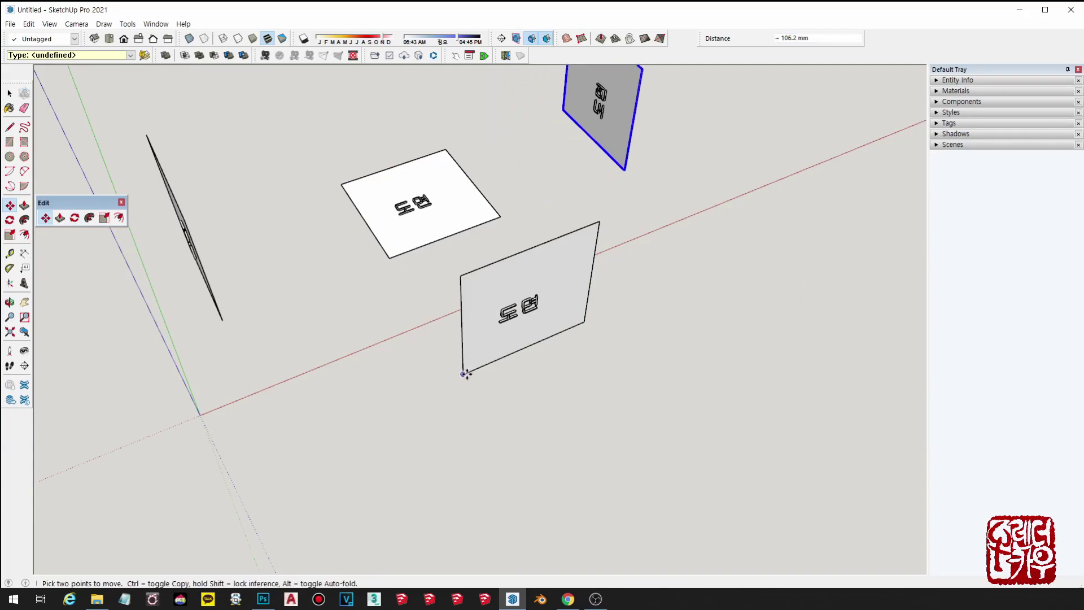
click(466, 374)
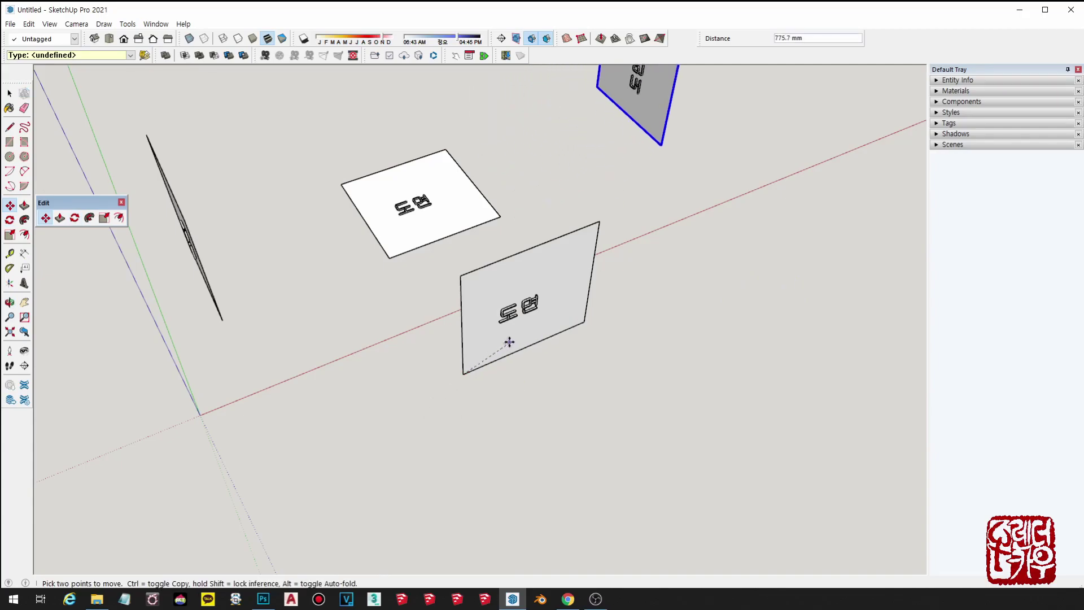
key(space)
Select the upright group in front of the row and move it farther away from the other groups
click(487, 359)
key(m)
click(462, 374)
key(space)
middle_drag(388, 257, 610, 343)
click(610, 340)
Examine how the three upright groups and their text are oriented relative to the flat group
shift+middle_drag(464, 285, 472, 308)
scroll(502, 294, up, 2)
scroll(472, 307, up, 3)
mouse_move(626, 319)
shift+middle_down()
mouse_move(647, 381)
mouse_move(638, 314)
shift+middle_up()
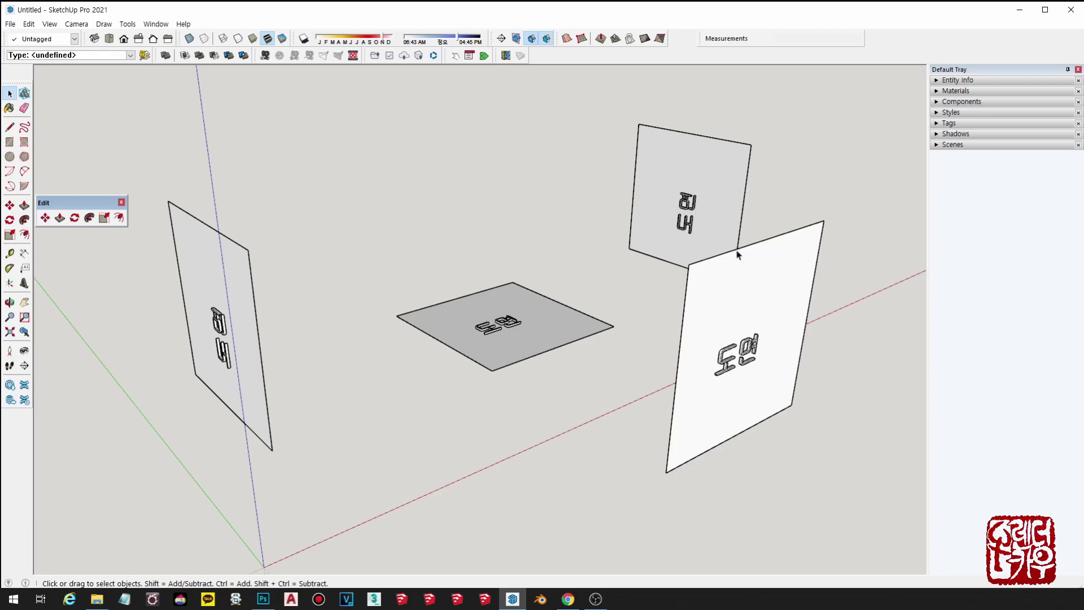
mouse_move(680, 351)
middle_down()
mouse_move(644, 358)
mouse_move(653, 395)
middle_up()
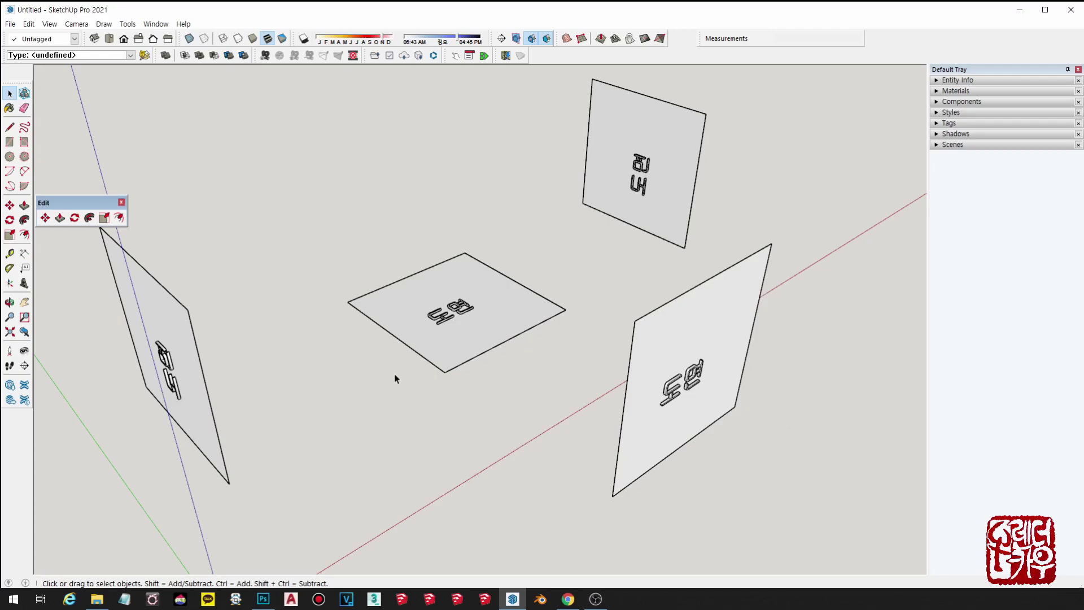
middle_drag(765, 386, 641, 342)
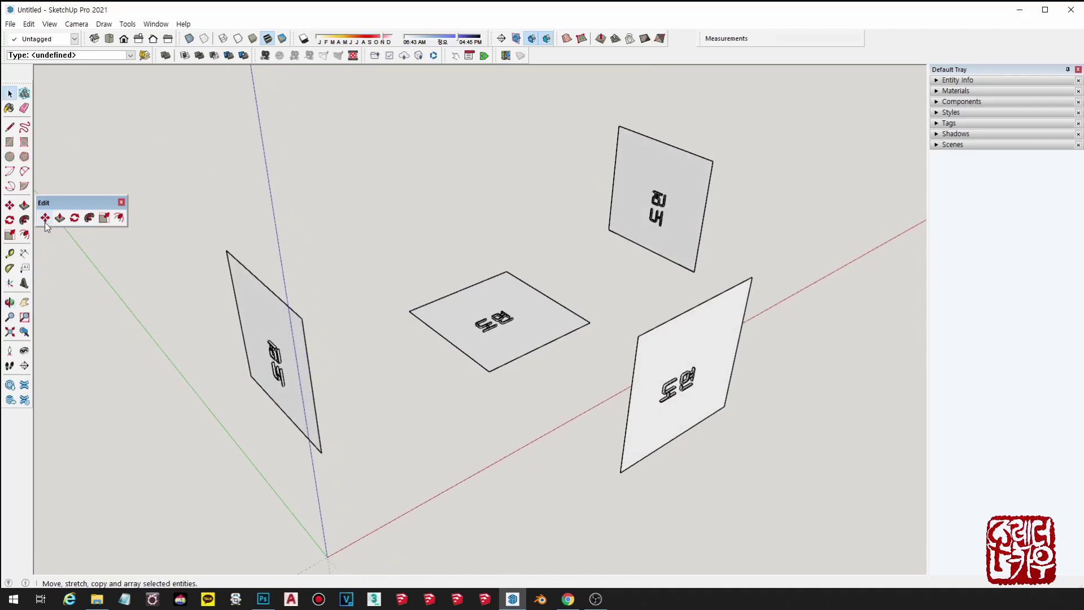
middle_drag(538, 334, 531, 324)
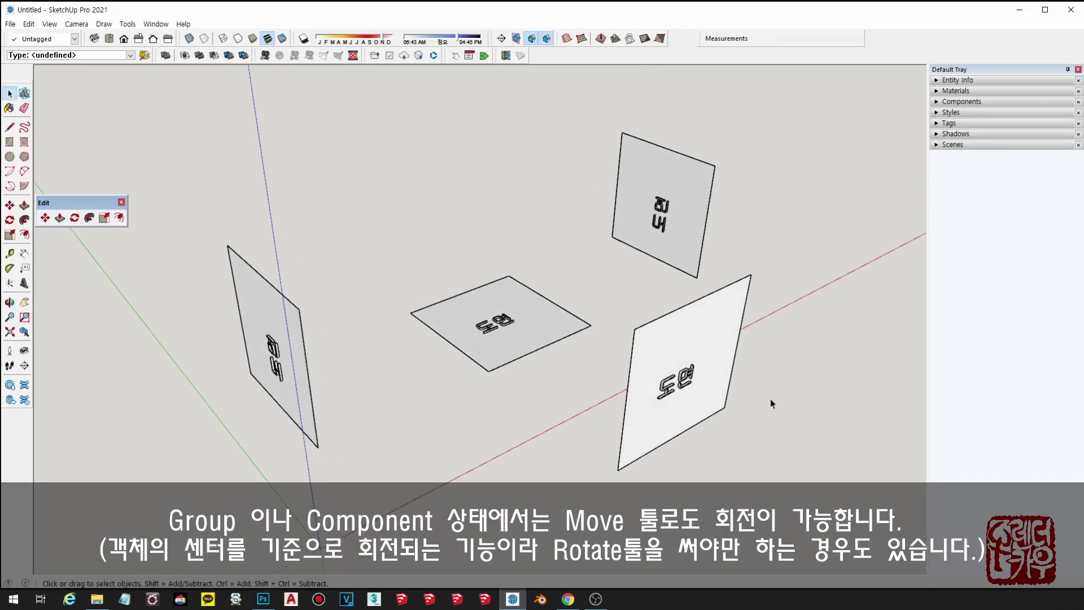
middle_drag(760, 447, 750, 442)
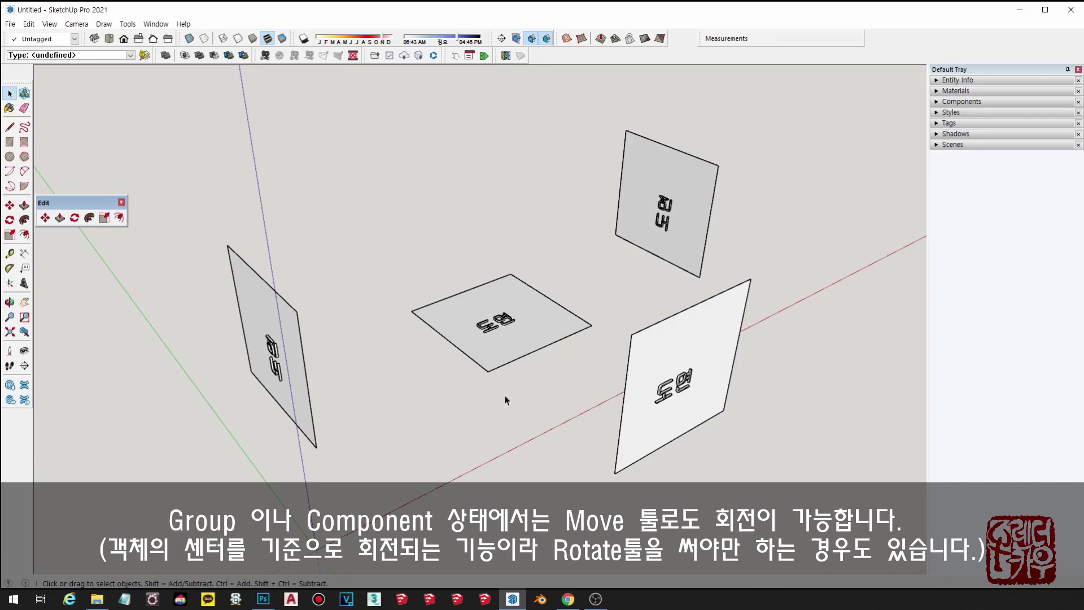
Select the upright group beside the red axis and try to rotate it about its centre with the Move tool
click(45, 218)
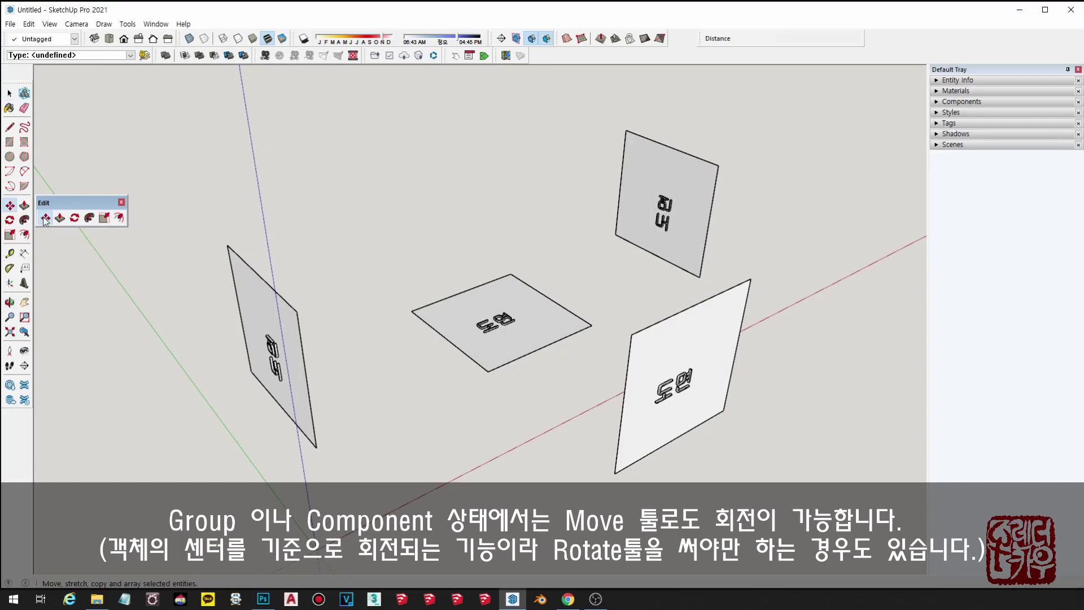
key(space)
click(634, 353)
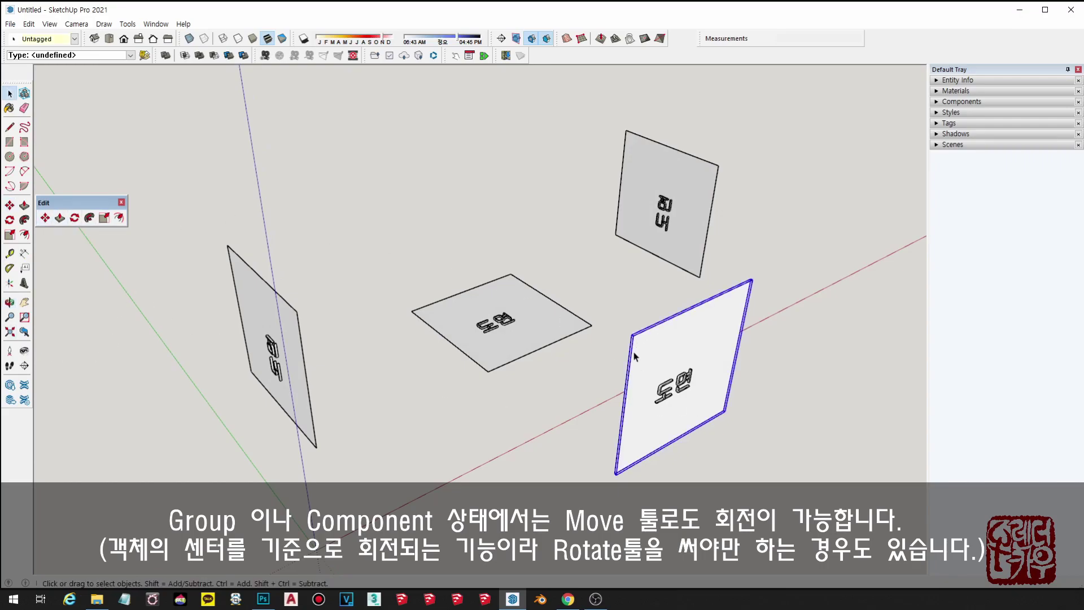
click(45, 218)
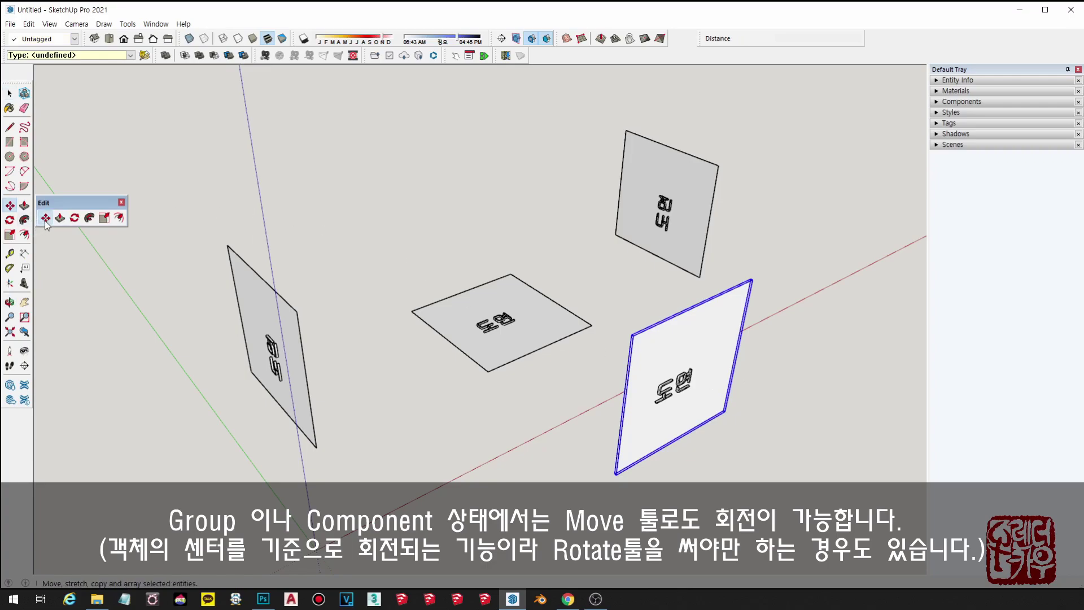
middle_drag(354, 315, 322, 307)
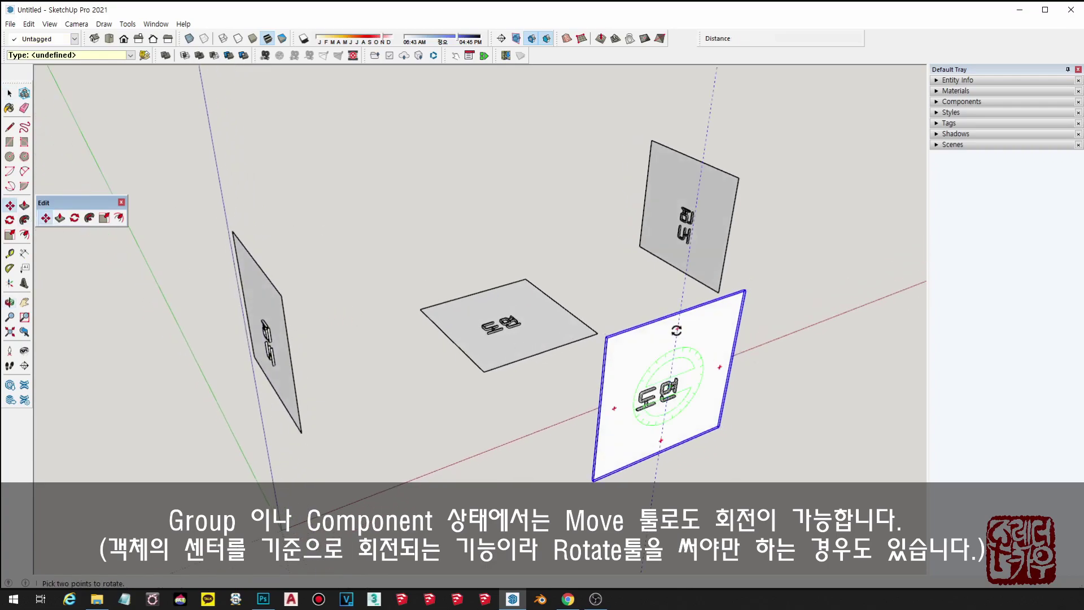
click(676, 330)
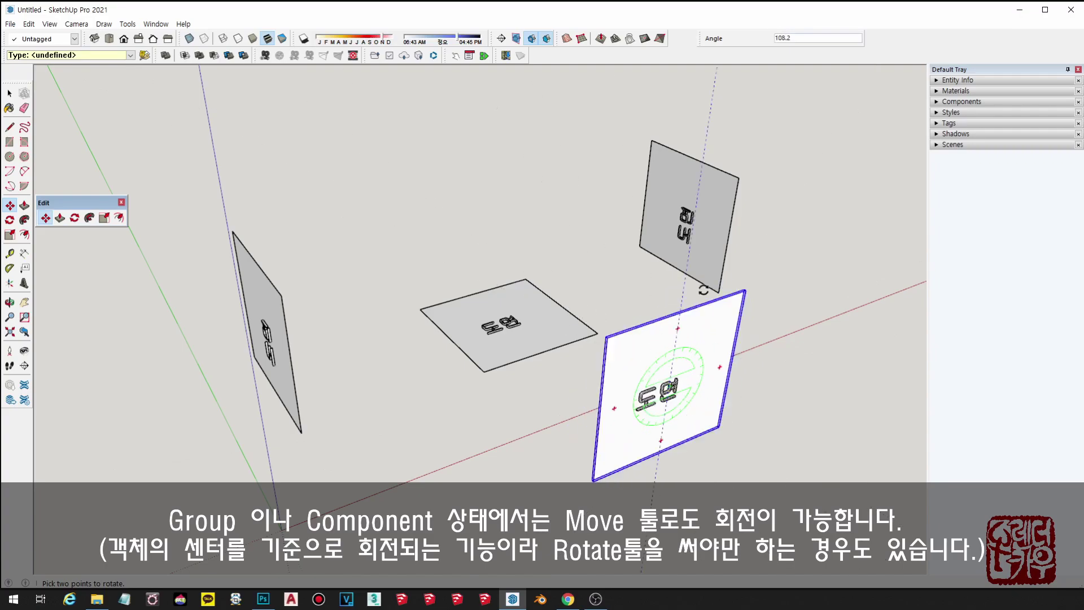
key(space)
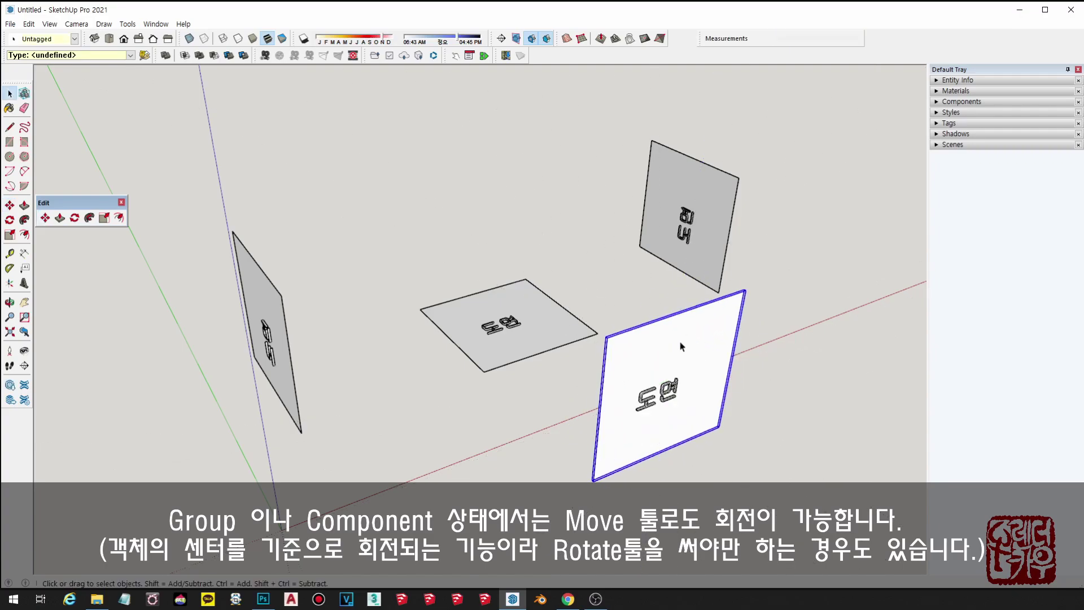
Rotate the selected upright group 90° in its own plane about its centre, using the Move tool's rotation grip
key(m)
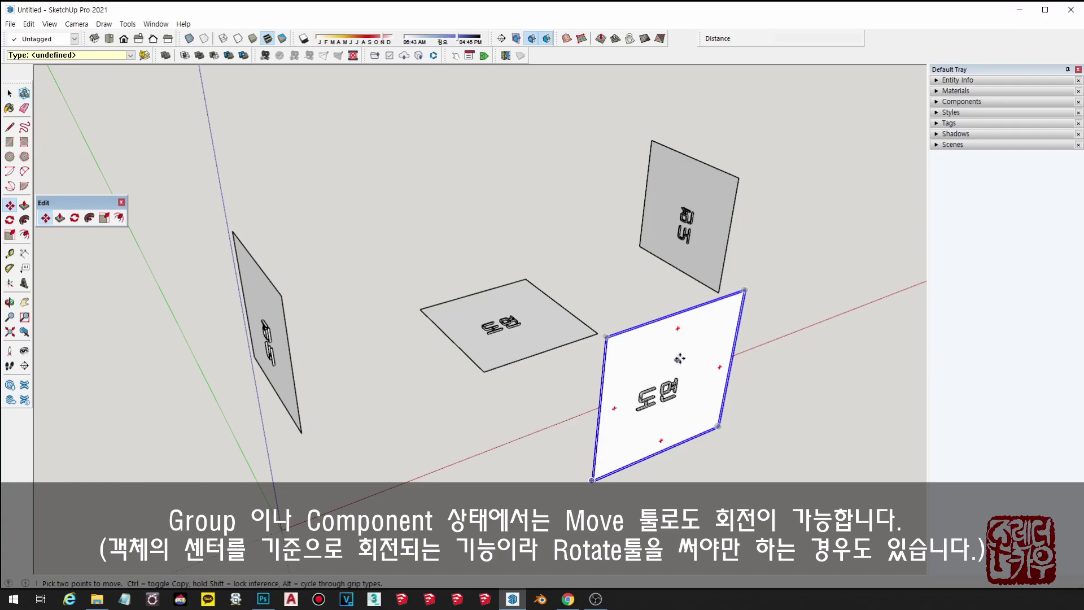
click(678, 329)
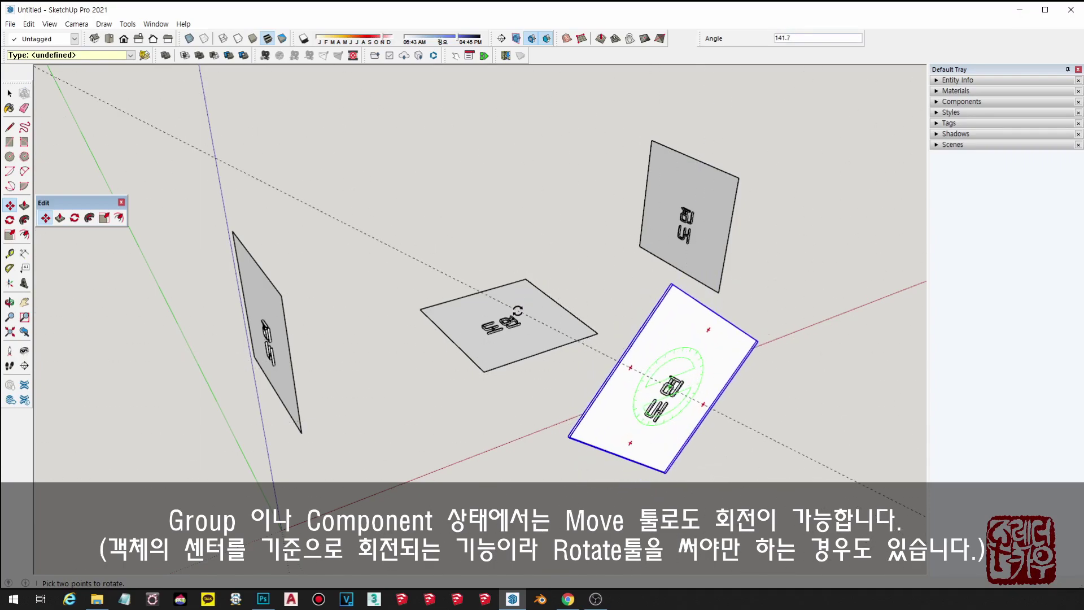
key(Return)
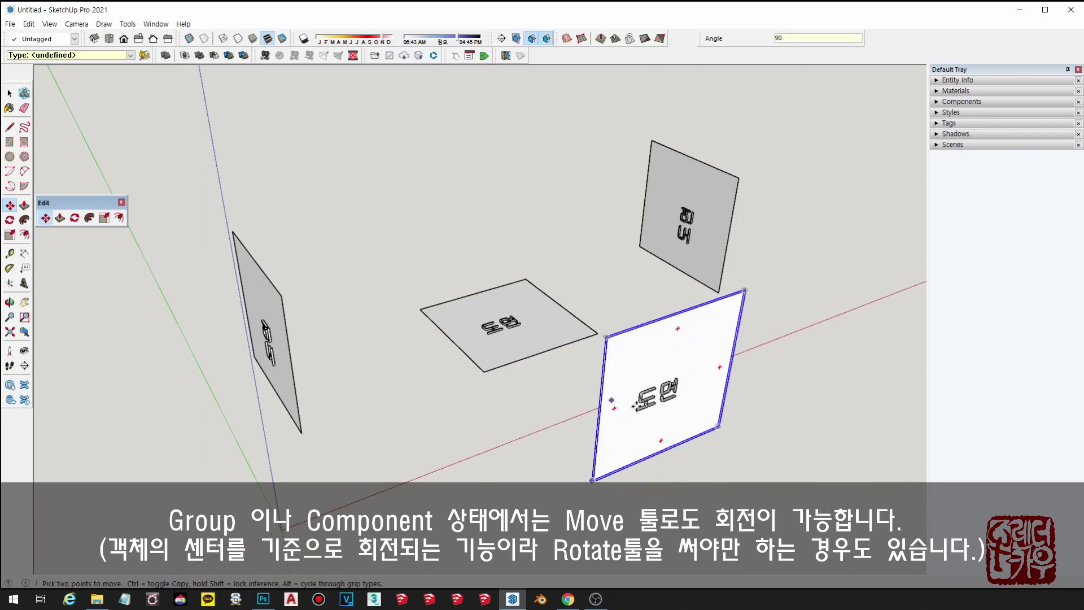
Try another 90° rotation of the group from its side rotation grip, undo the rotation and clear the selection
click(719, 368)
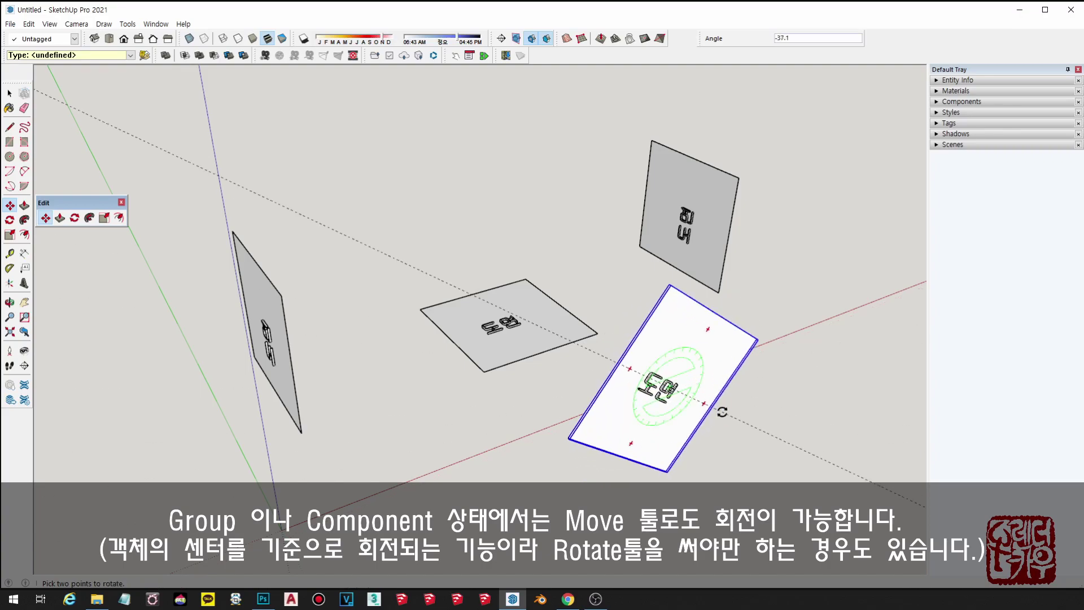
key(Escape)
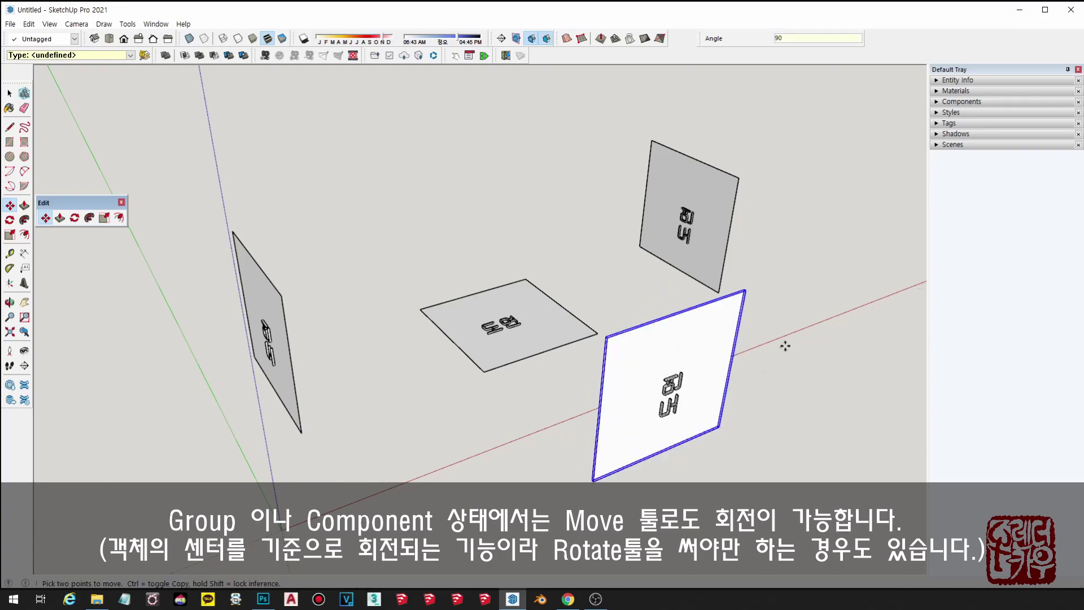
key(ctrl+z)
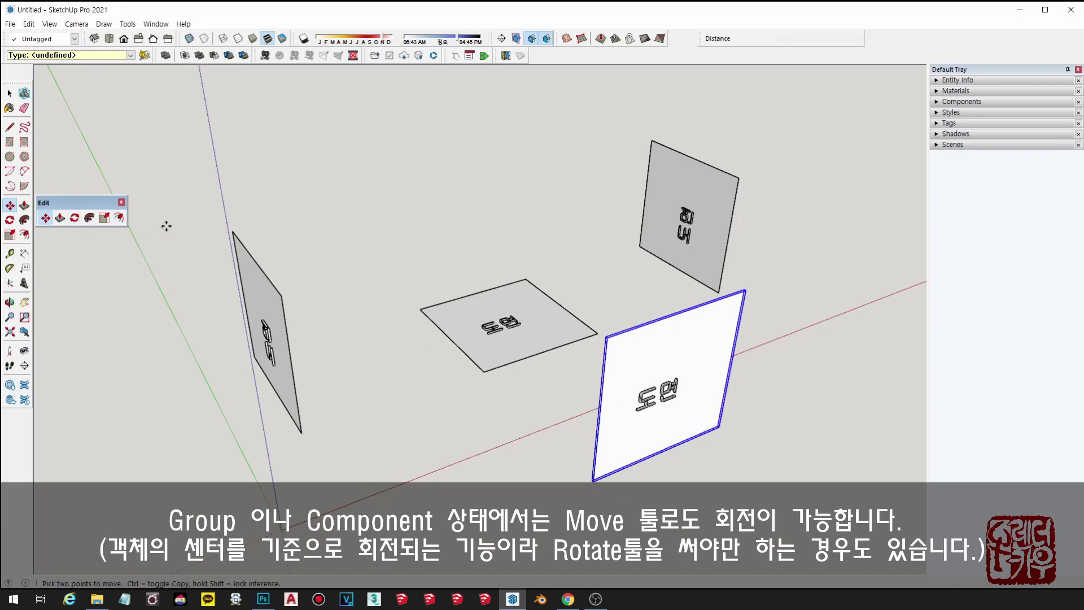
mouse_move(702, 320)
mouse_move(701, 375)
middle_down()
mouse_move(687, 373)
mouse_move(700, 388)
middle_up()
key(space)
click(762, 398)
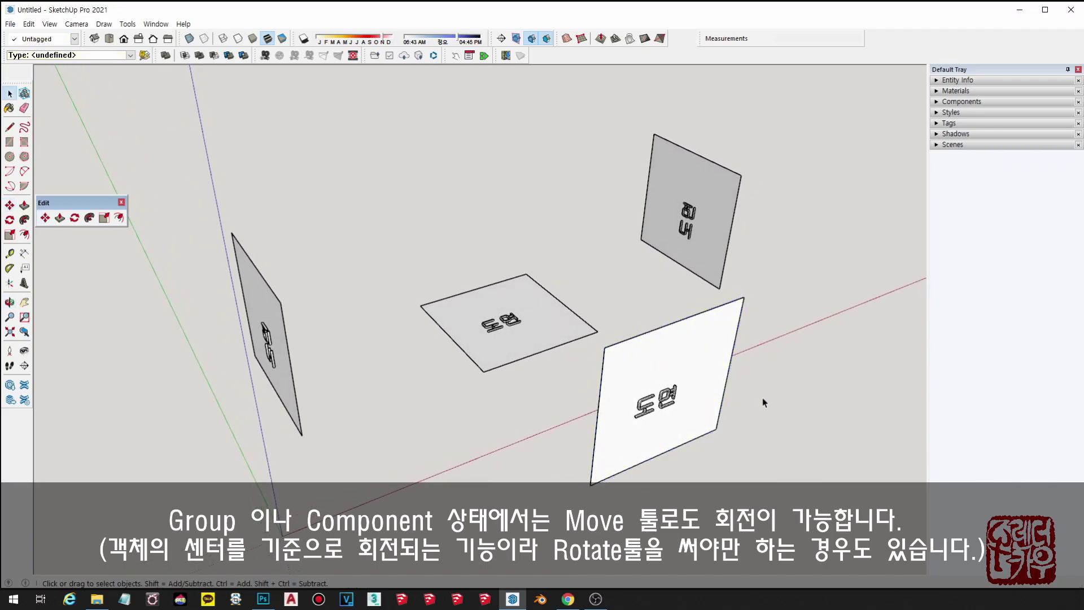